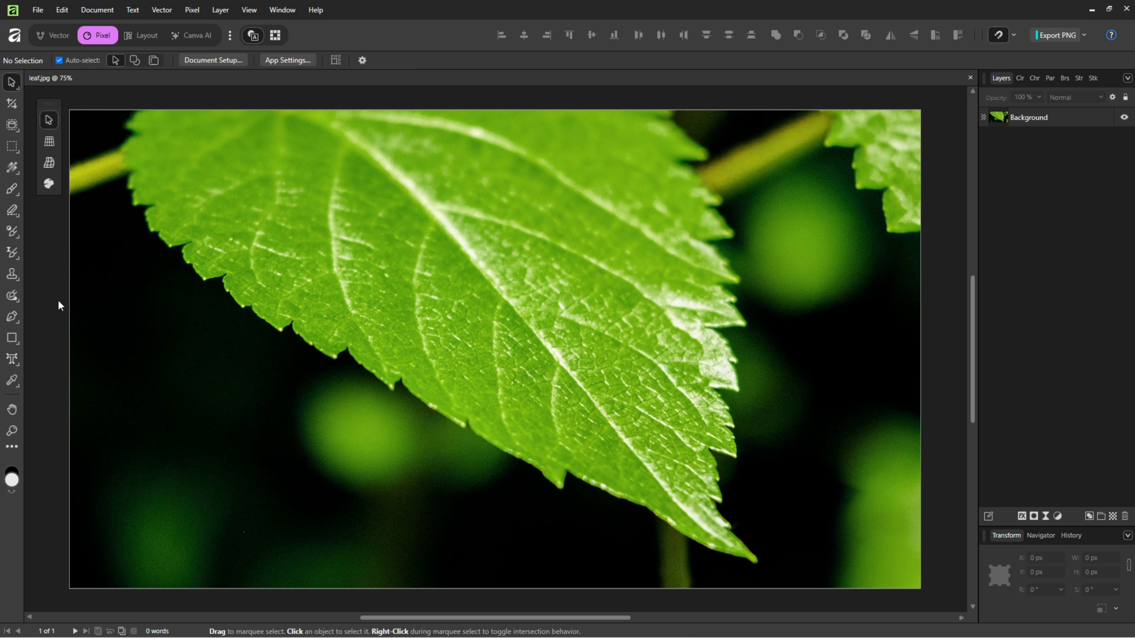
- Draw a white circle about 105 px in diameter near the middle of the leaf with the Ellipse Tool
right_click(8, 341)
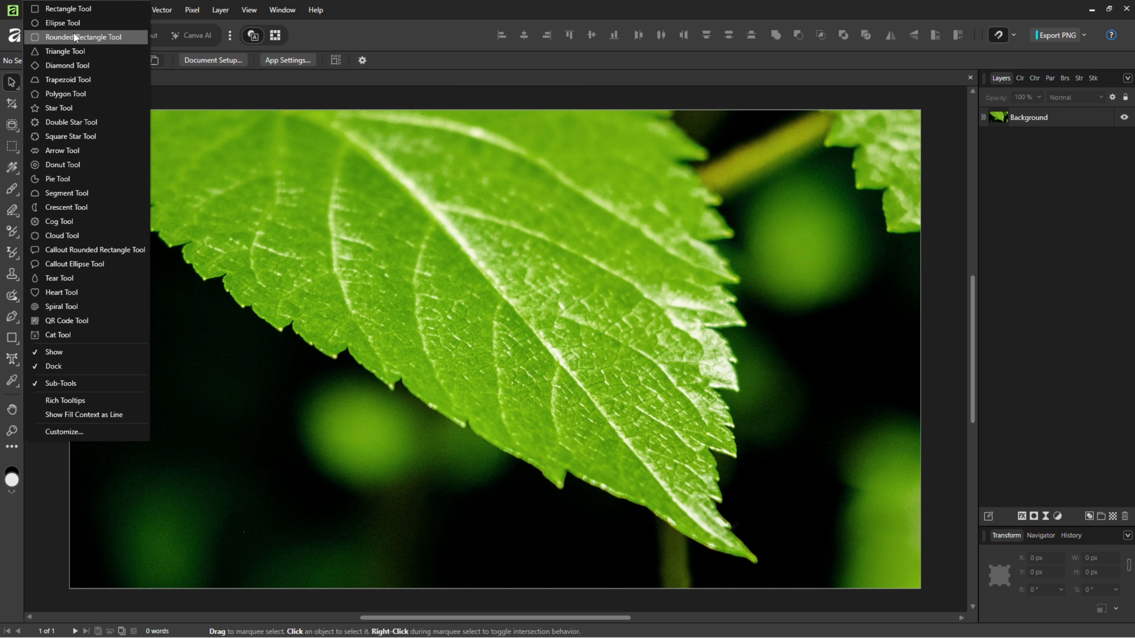
left_click(73, 25)
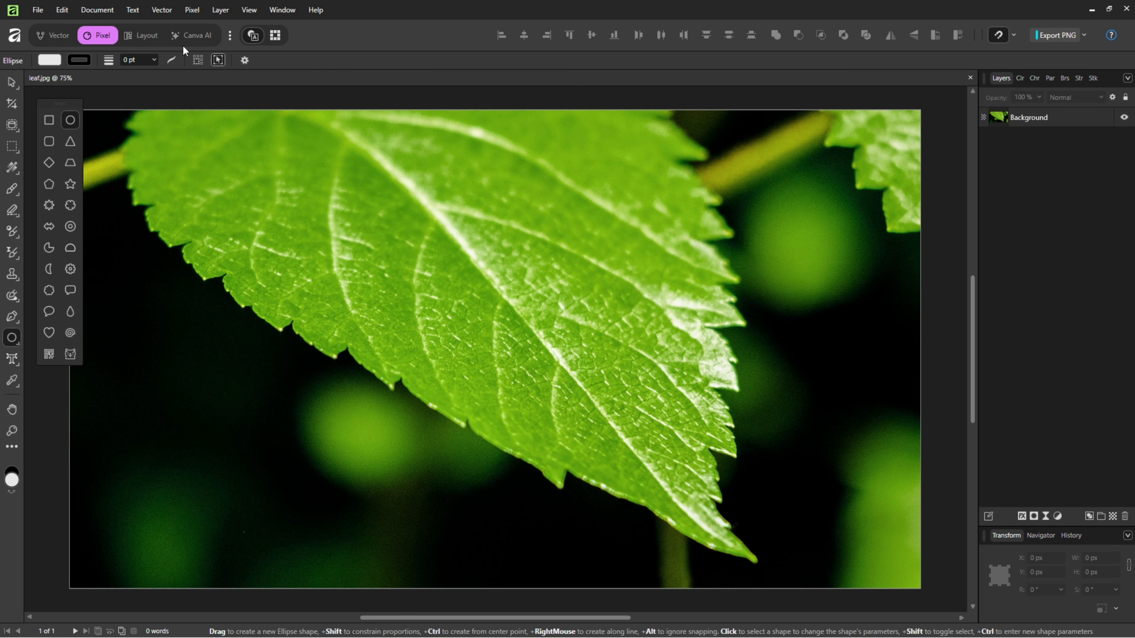
left_click_drag(436, 309, 483, 355)
- Convert the circle to curves and pull its right-hand node and handle outward and down to form an uneven droplet outline
right_click(456, 326)
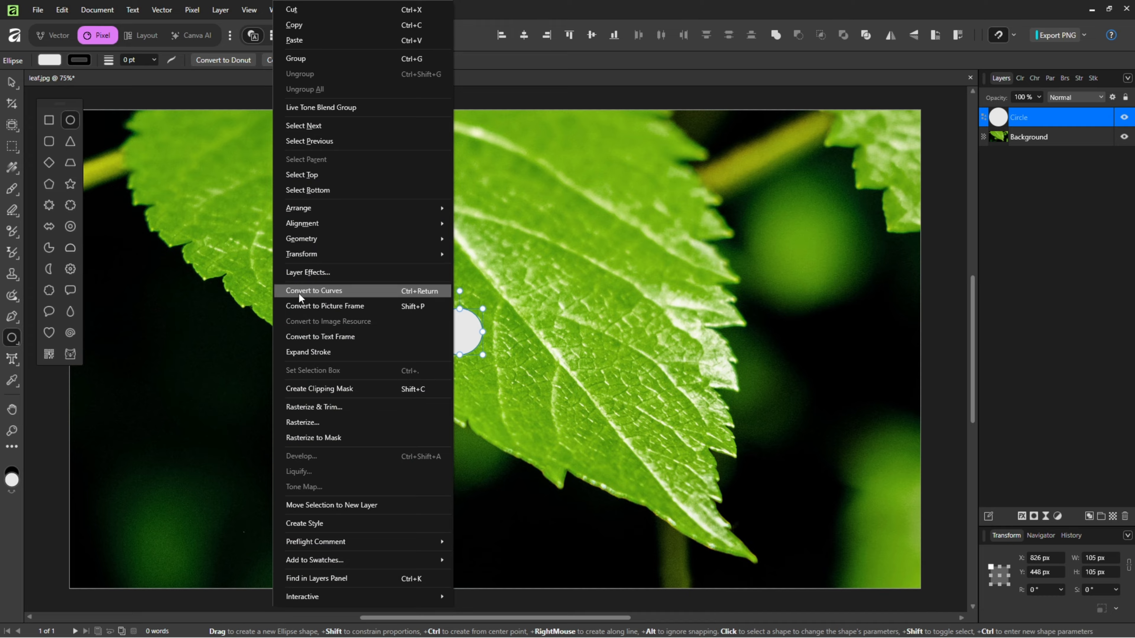
left_click(324, 291)
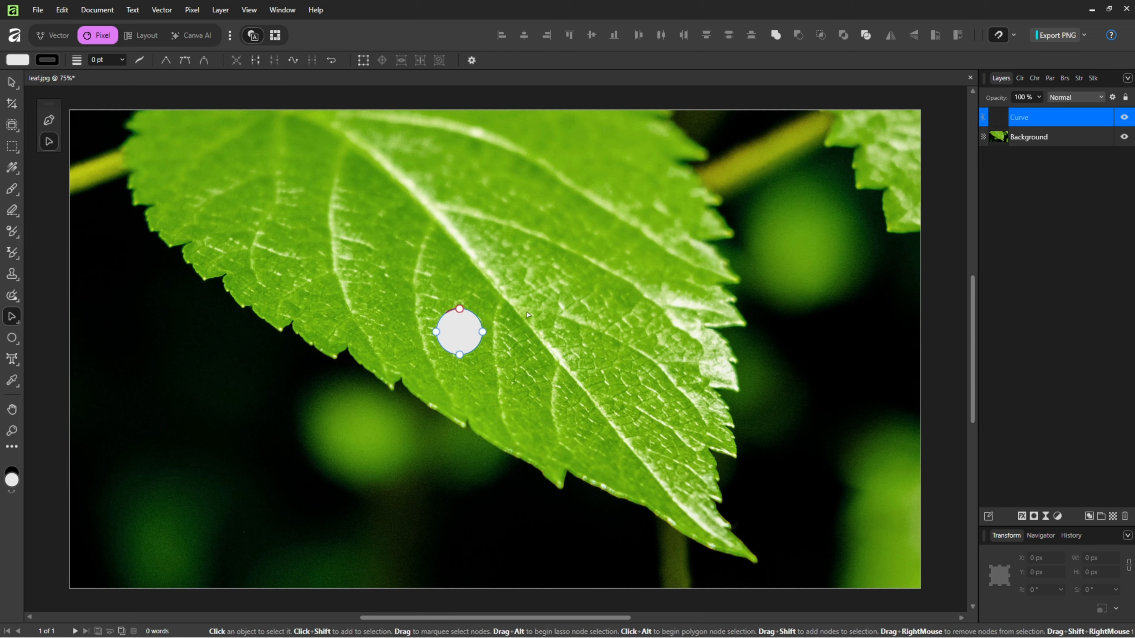
left_click(483, 332)
left_click_drag(485, 335, 496, 359)
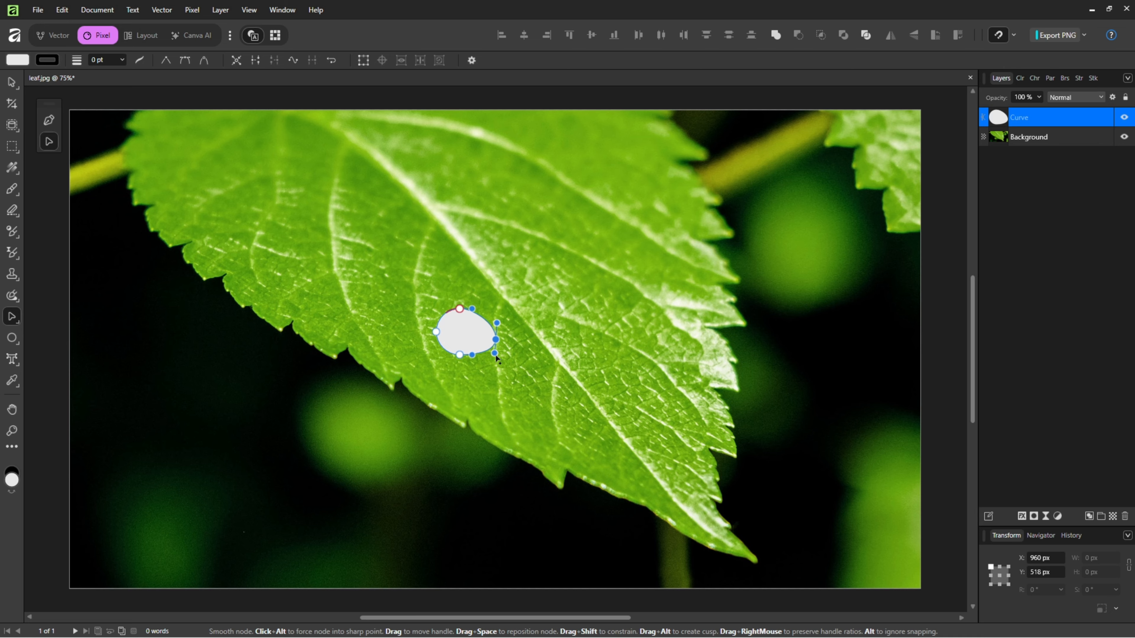
- Rotate the droplet shape clockwise to about -16.6°
left_click(16, 86)
left_click(70, 83)
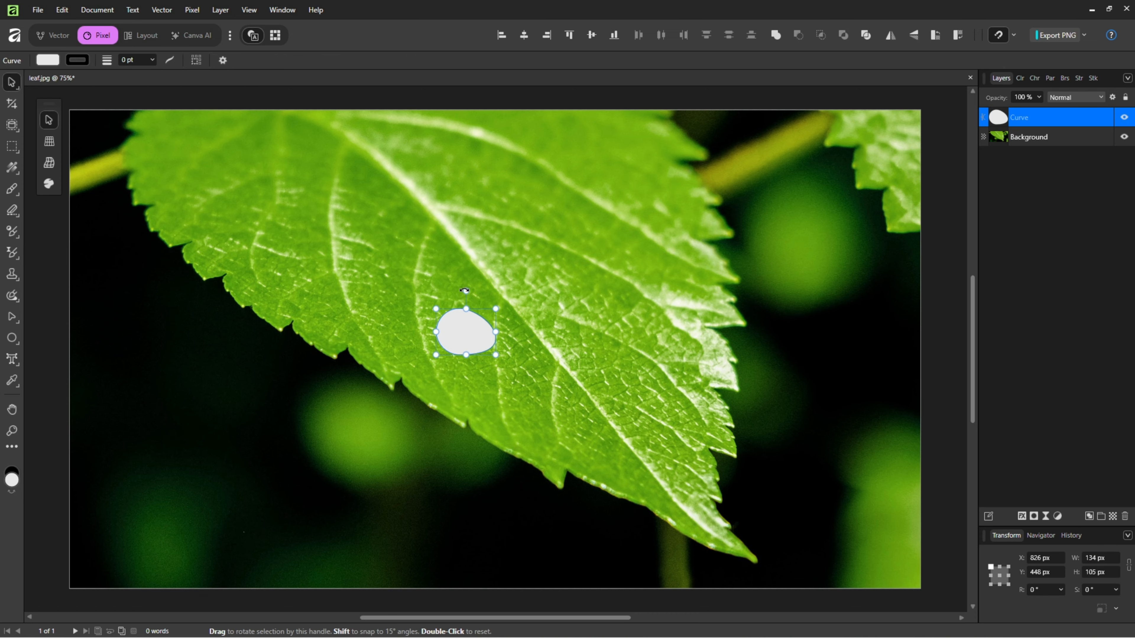
left_click_drag(466, 290, 477, 292)
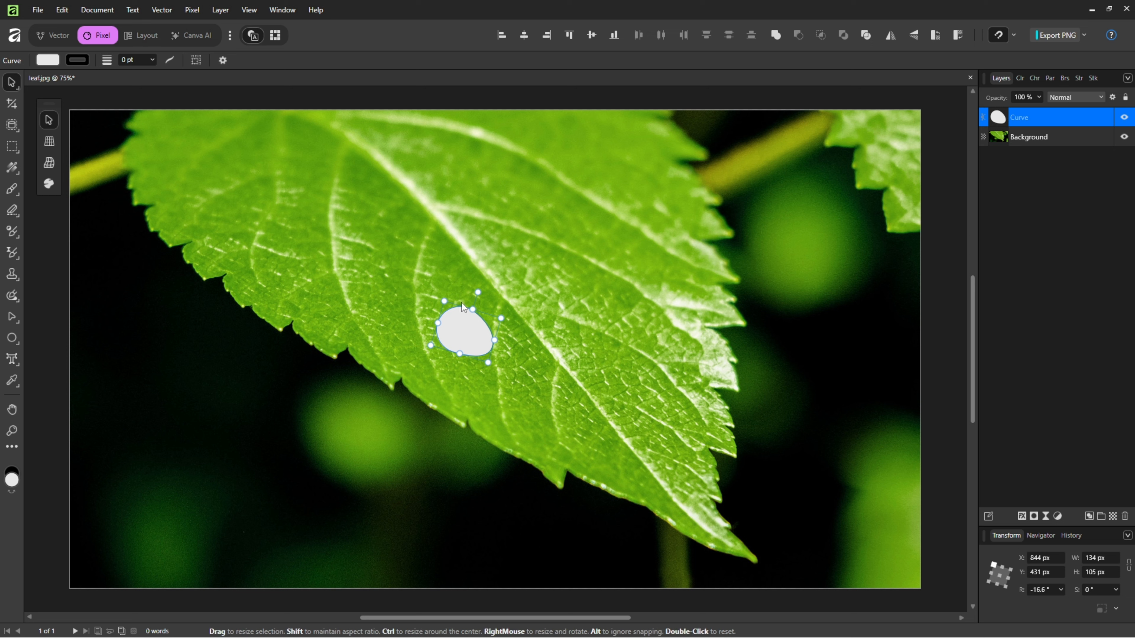
- Apply a linear gradient fill across the droplet from its upper-left edge to its lower-right edge
right_click(13, 169)
left_click(57, 165)
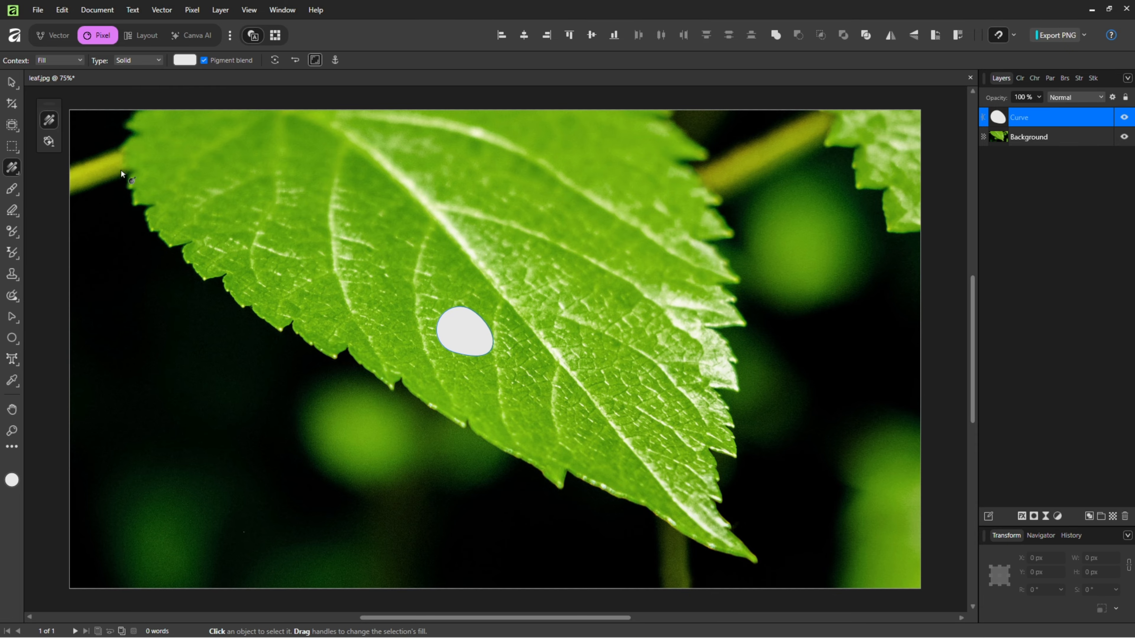
left_click_drag(442, 315, 490, 350)
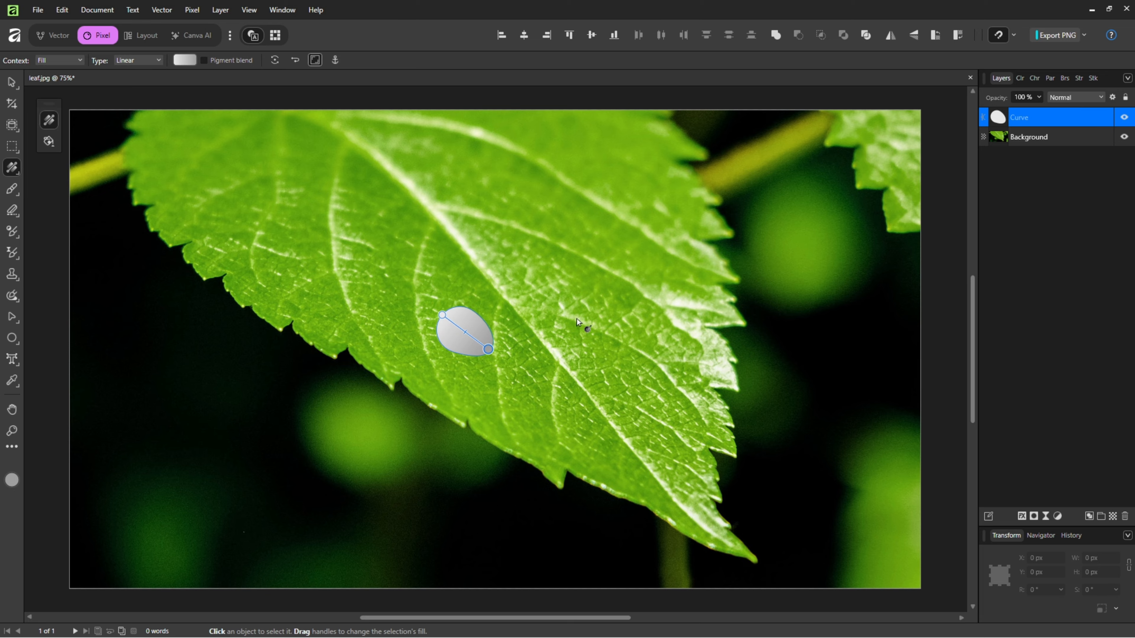
- Colour the gradient's upper-left stop dark green (1A6E00) and its lower-right stop white (FFFFFF)
left_click(442, 315)
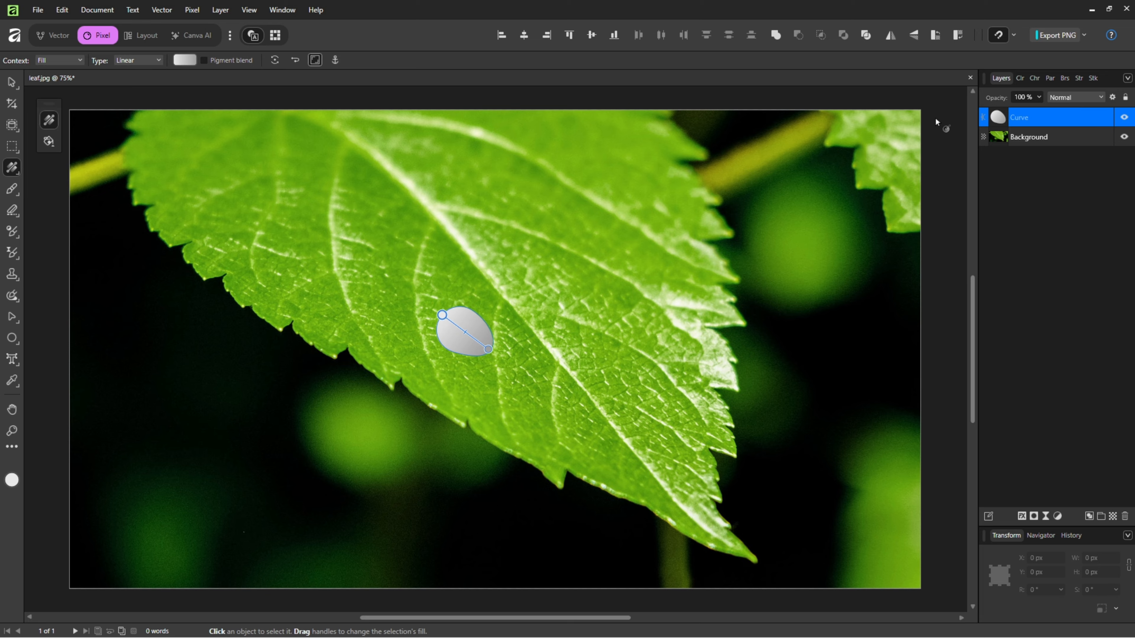
left_click(1018, 79)
left_click(1062, 192)
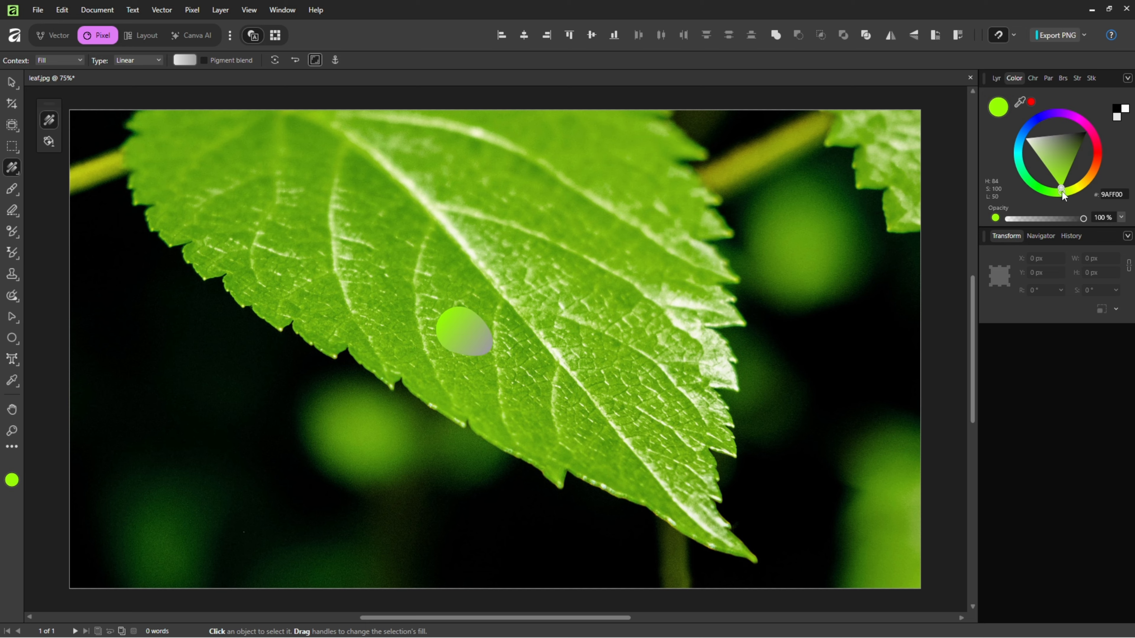
mouse_move(1062, 186)
left_mouse_down()
mouse_move(1092, 157)
mouse_move(1047, 191)
left_mouse_up()
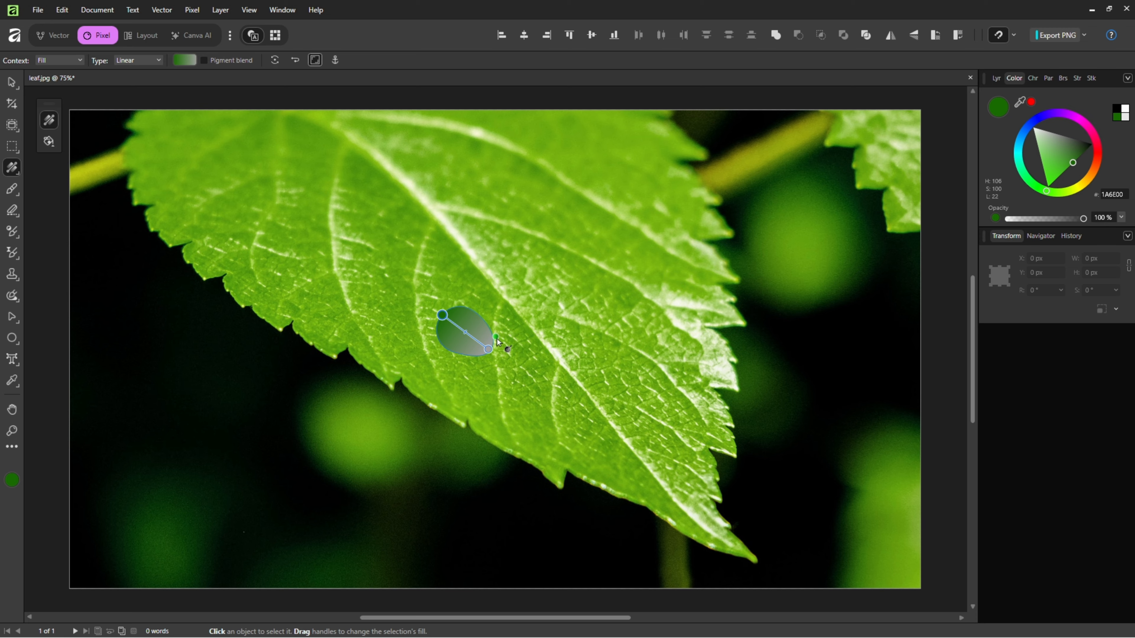
left_click(487, 350)
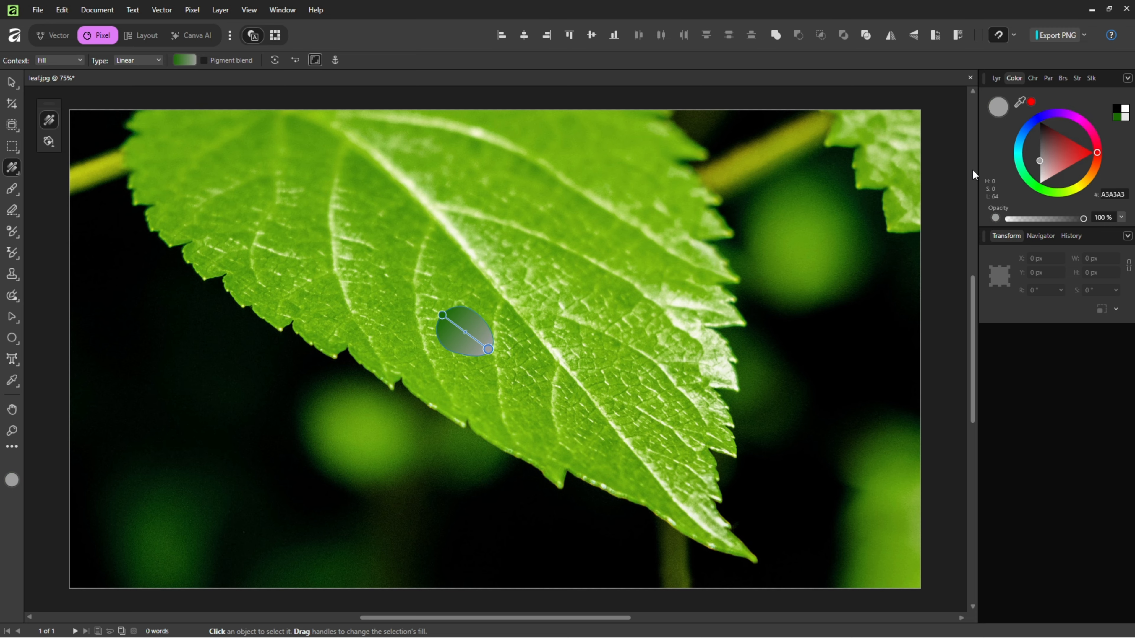
left_click_drag(1043, 164, 1039, 188)
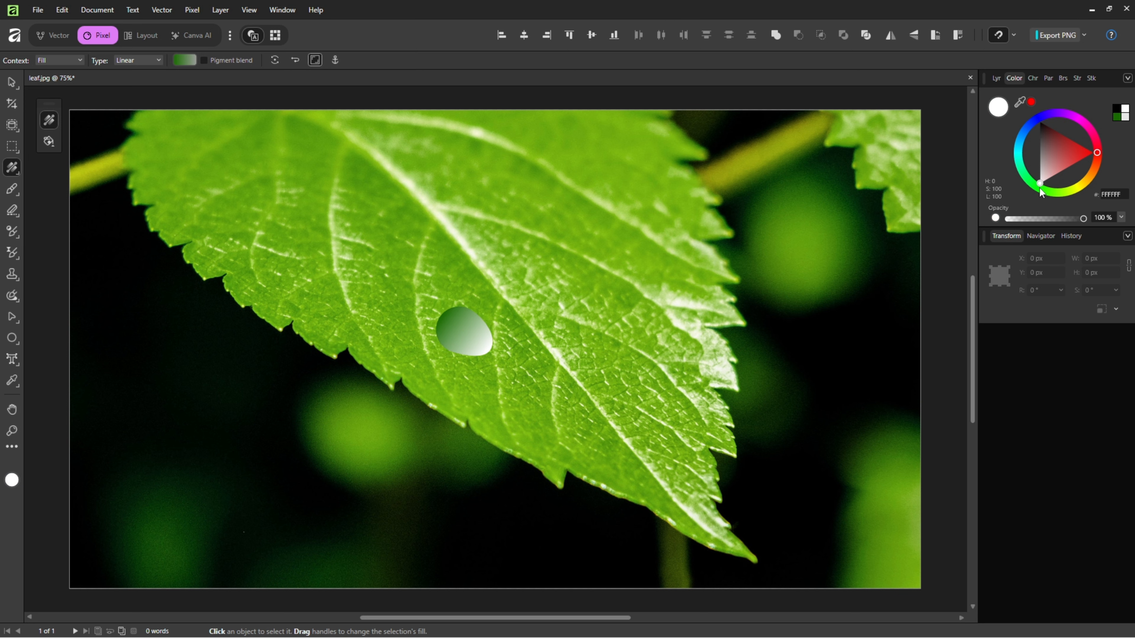
- Set the droplet layer's blend mode to Overlay
left_click(999, 79)
left_click(1070, 97)
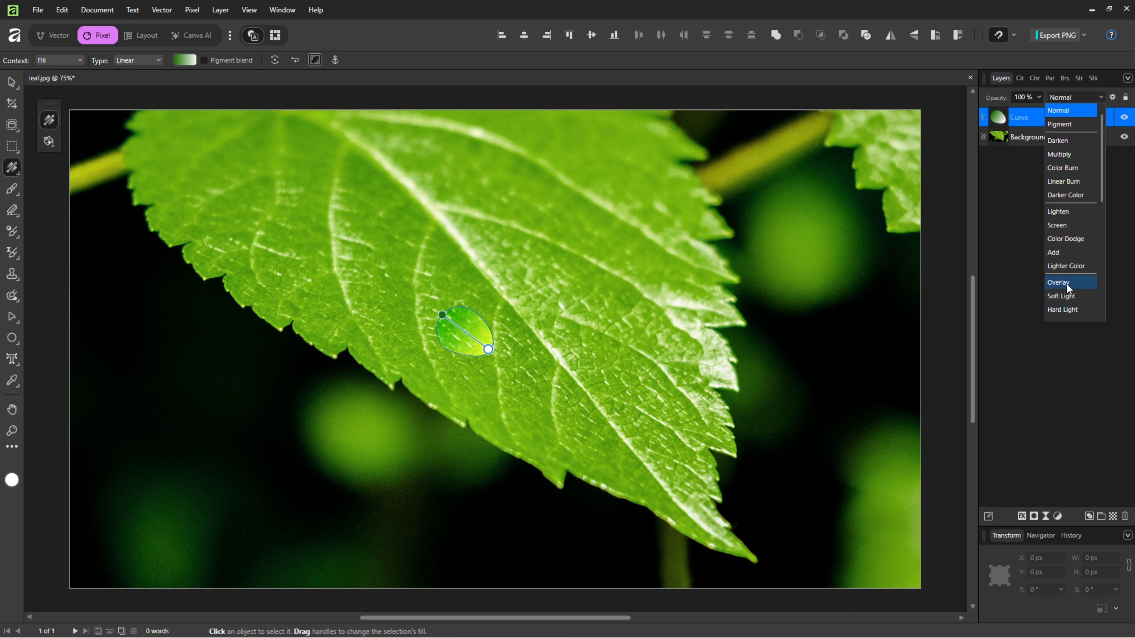
left_click(1059, 280)
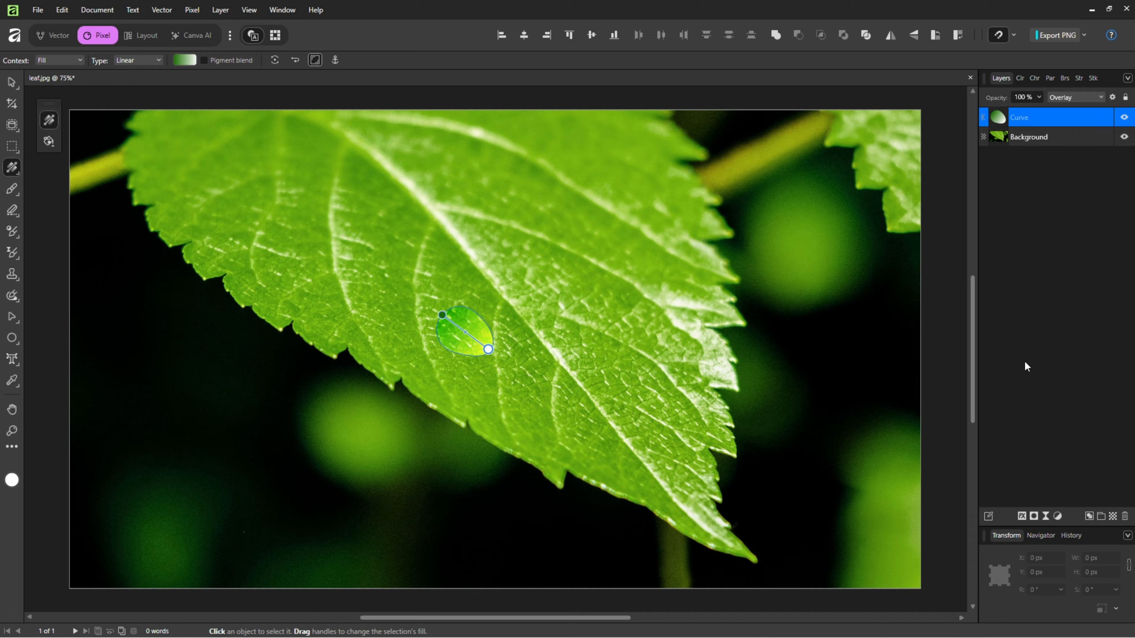
- Add an inner shadow to the droplet with 76% opacity, 33 px radius, 22 px offset and 38% intensity
left_click(1022, 516)
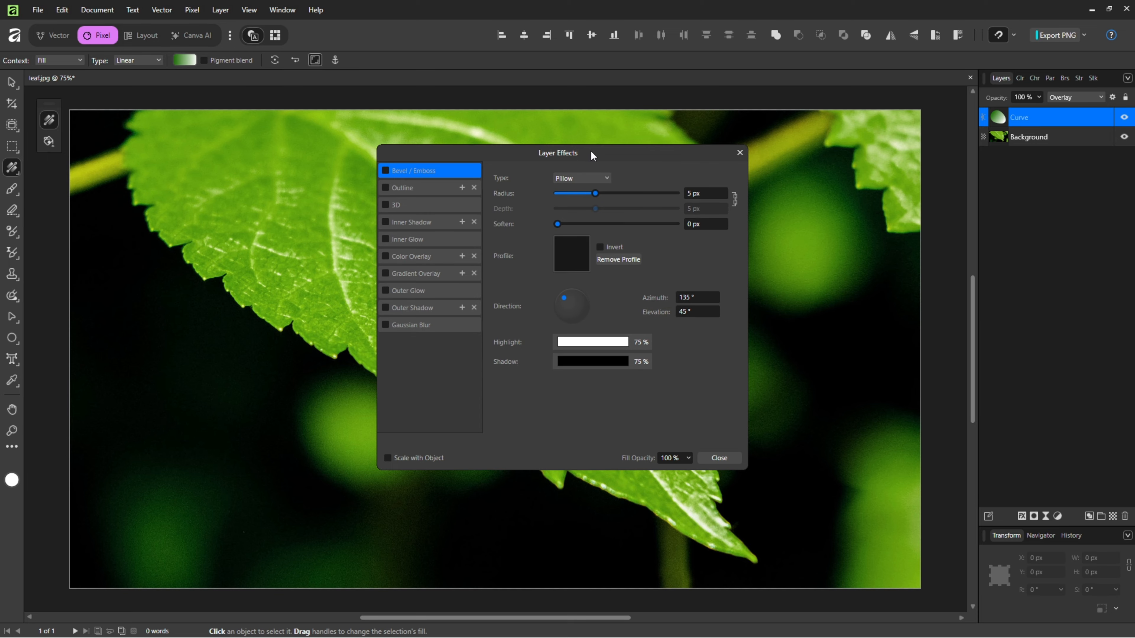
left_click_drag(591, 155, 806, 176)
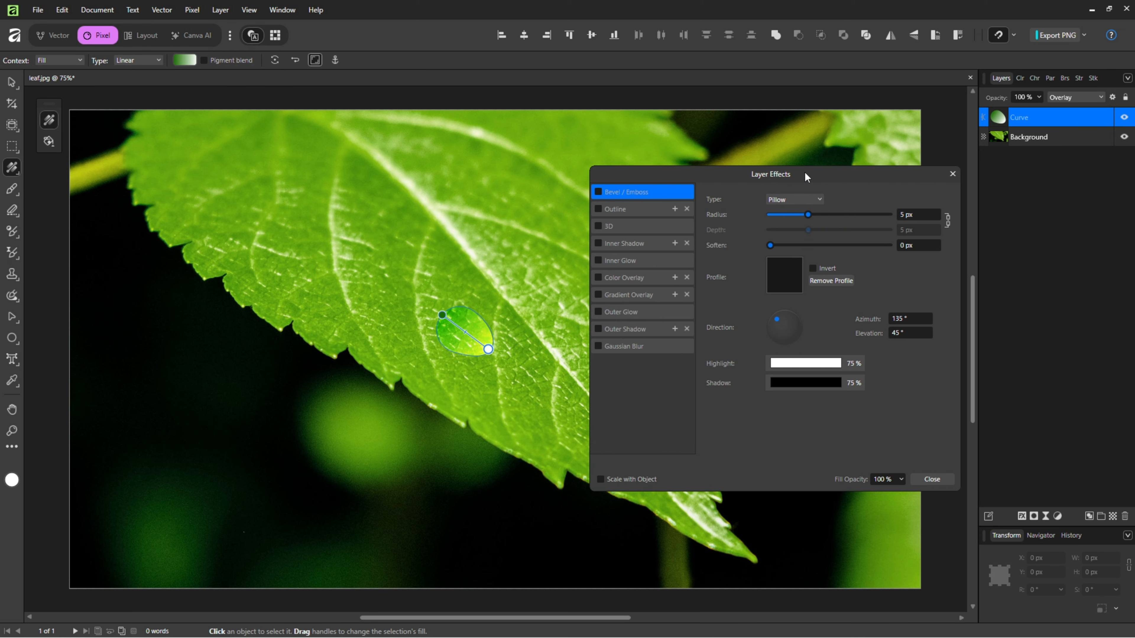
left_click(619, 247)
left_click(597, 244)
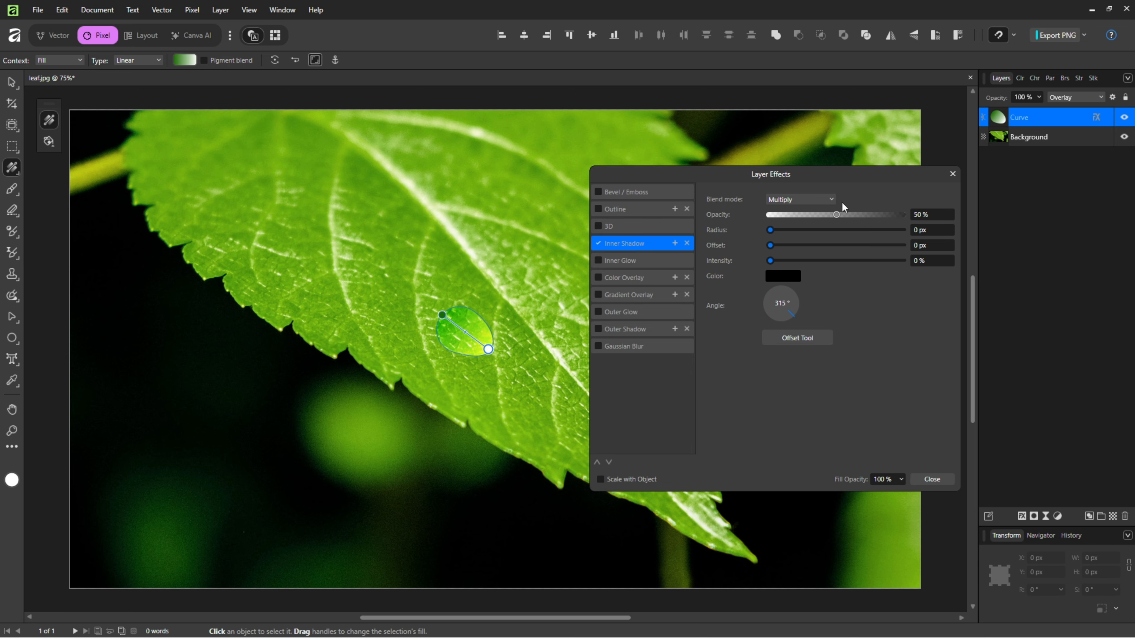
left_click_drag(837, 215, 871, 214)
left_click_drag(770, 230, 858, 232)
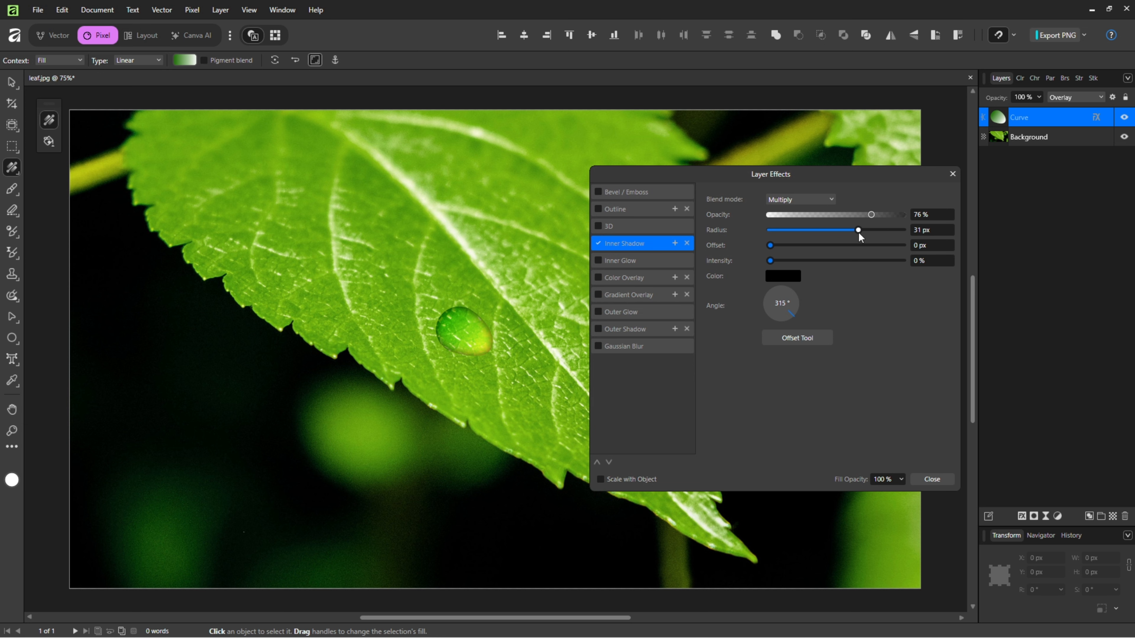
left_click_drag(770, 245, 815, 262)
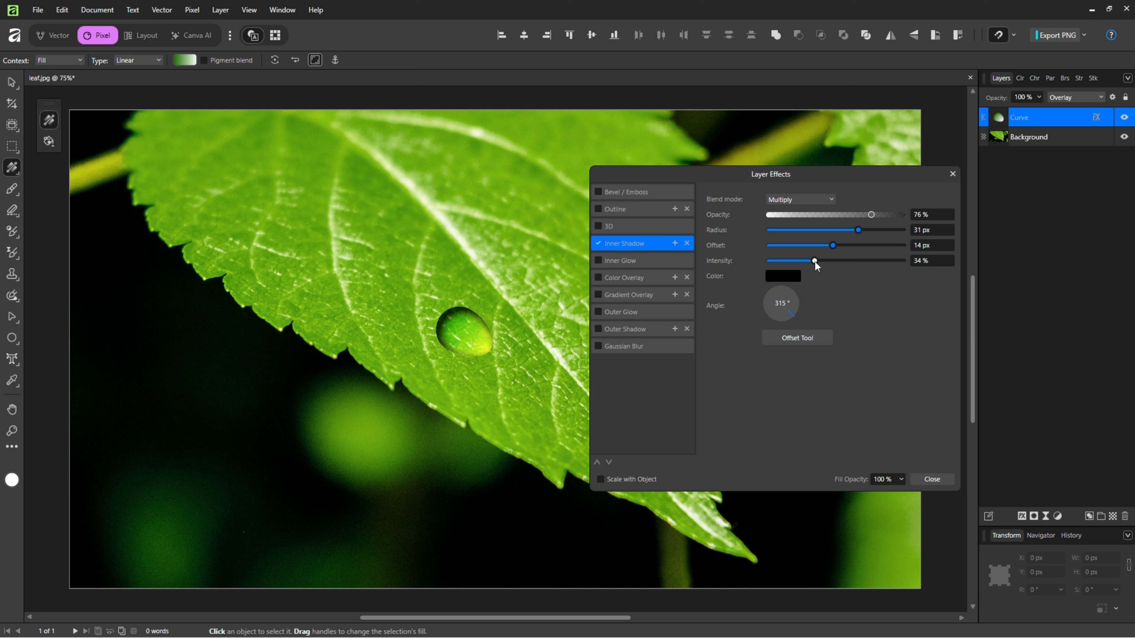
left_click_drag(858, 230, 821, 260)
- Change the inner shadow's colour to a dark green and its angle to 270°
left_click(788, 279)
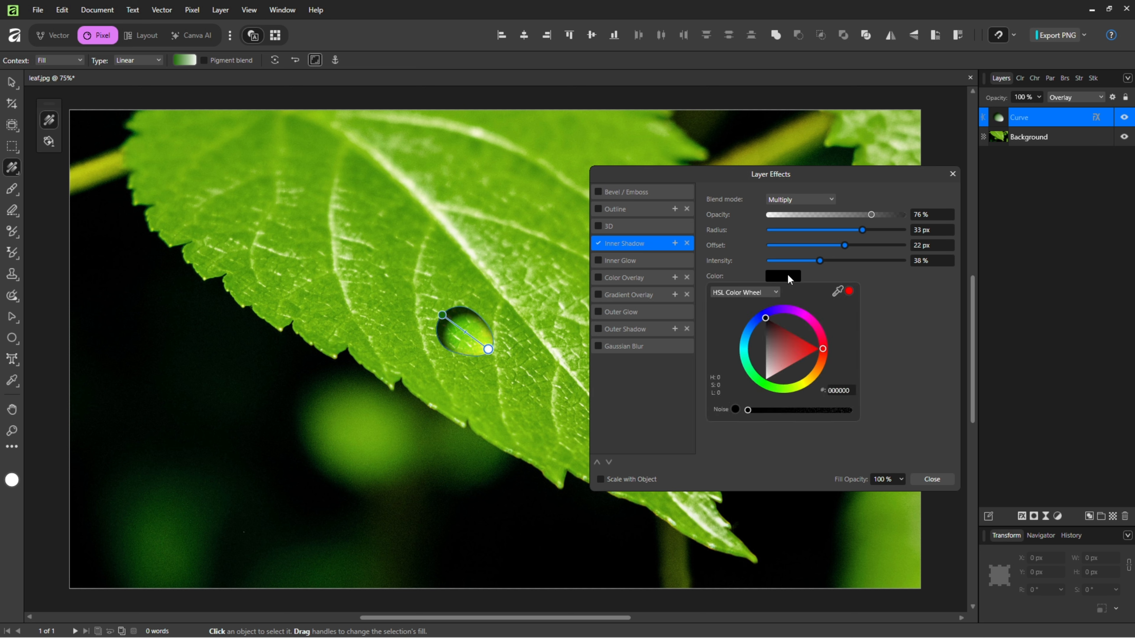
left_click(772, 387)
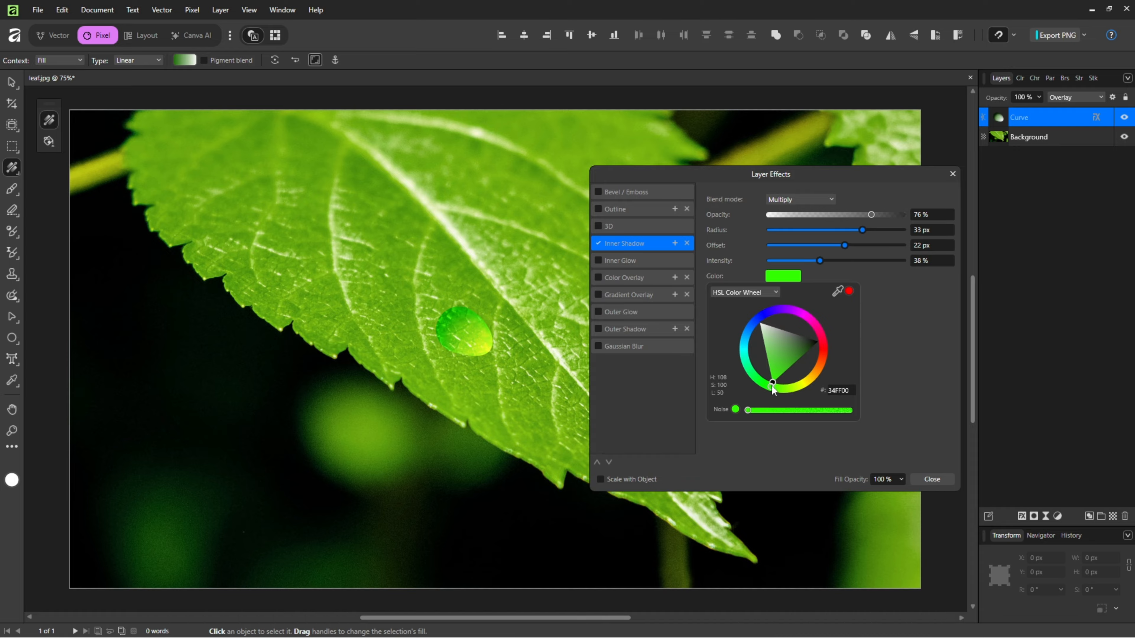
left_click_drag(785, 352, 817, 355)
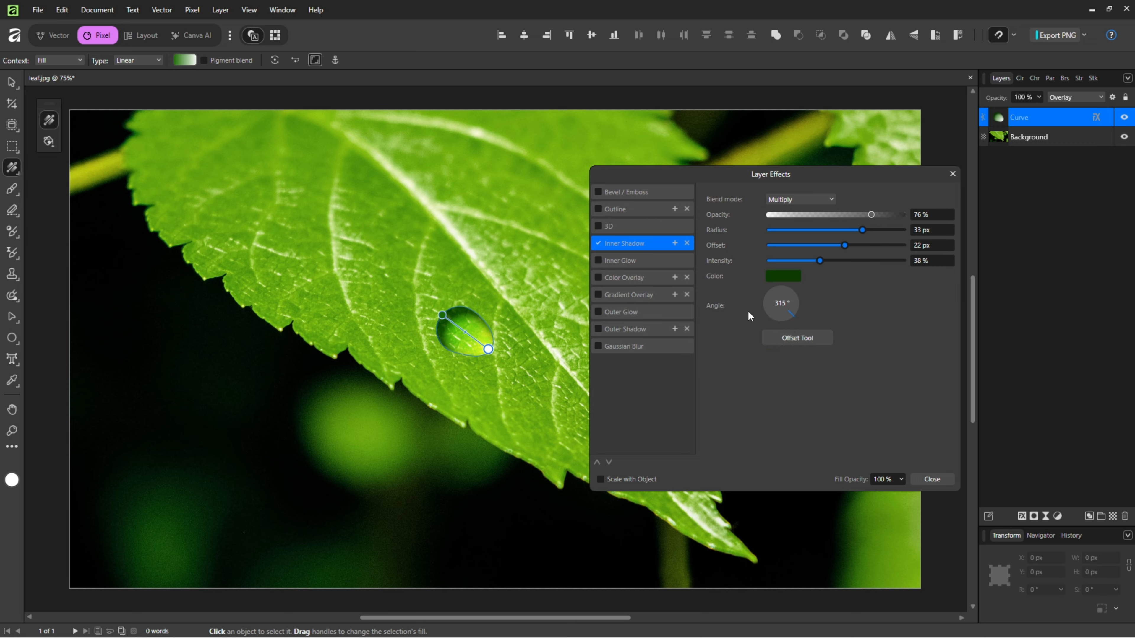
left_click(779, 321)
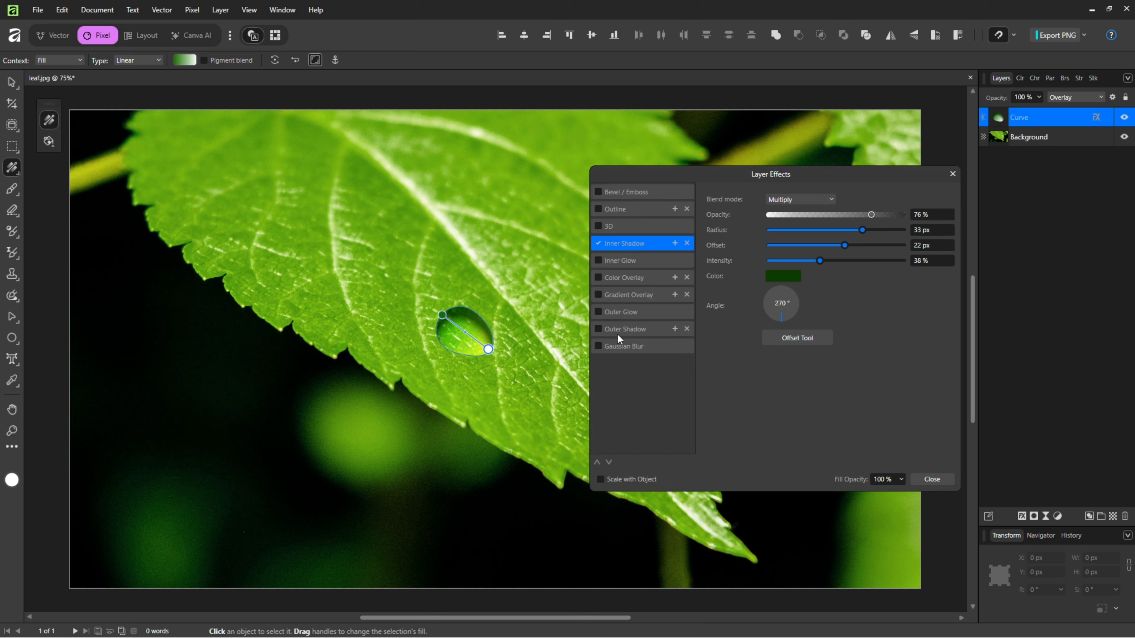
- Add an outer shadow to the droplet with 67% opacity, 20 px radius, 4 px offset and 19% intensity
left_click(596, 331)
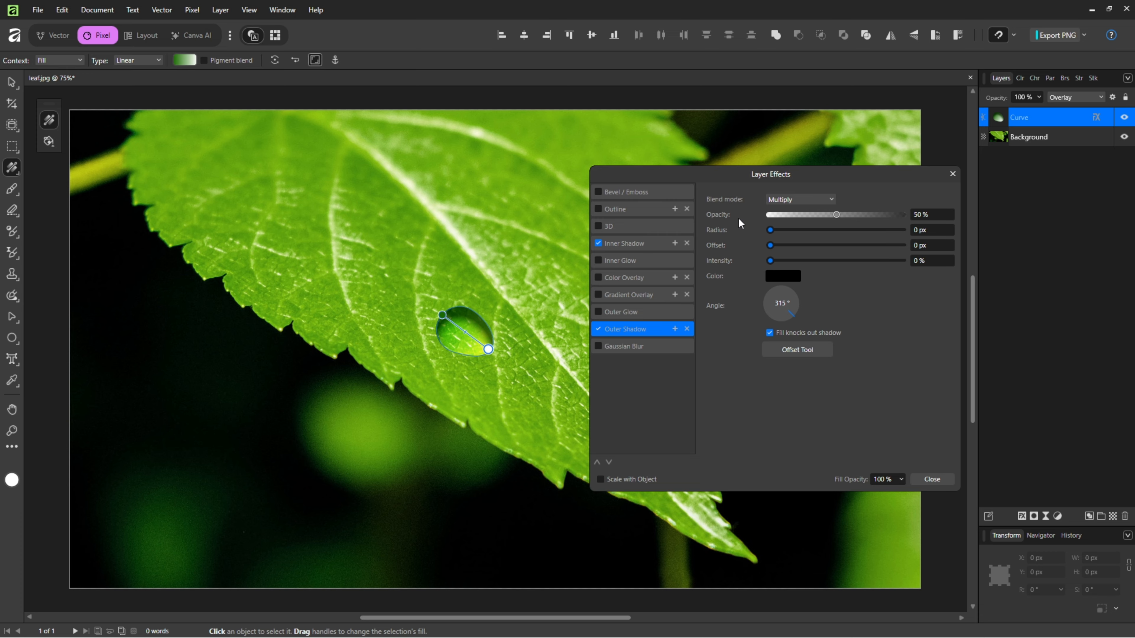
left_click_drag(836, 214, 858, 215)
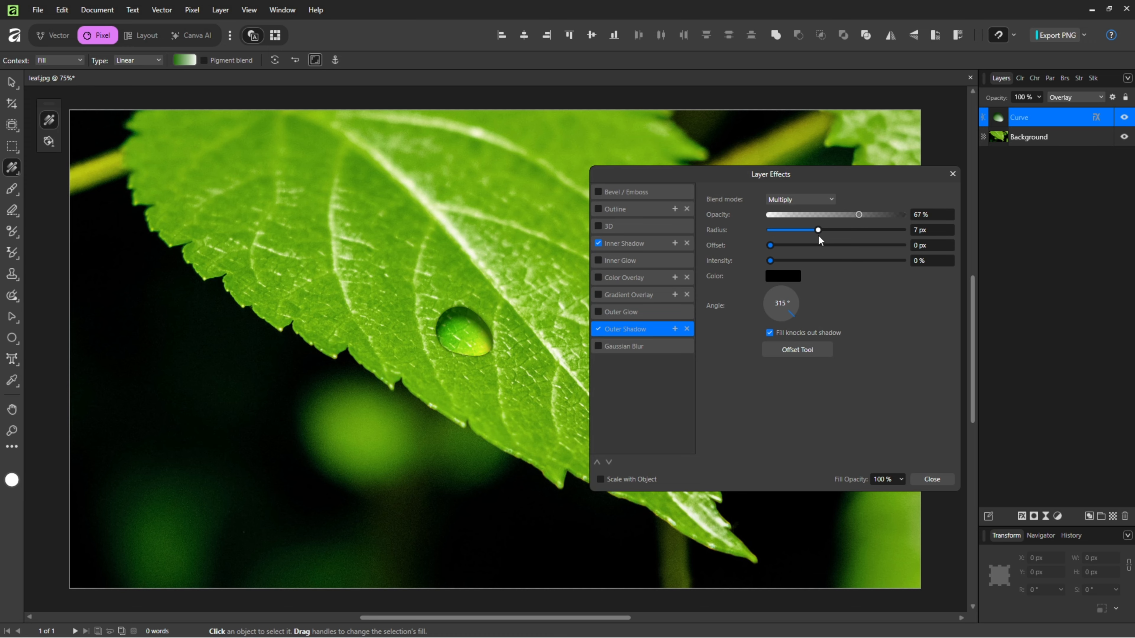
mouse_move(818, 236)
left_mouse_down()
mouse_move(784, 243)
mouse_move(770, 260)
mouse_move(842, 230)
mouse_move(805, 243)
mouse_move(820, 245)
mouse_move(794, 261)
mouse_move(810, 249)
left_mouse_up()
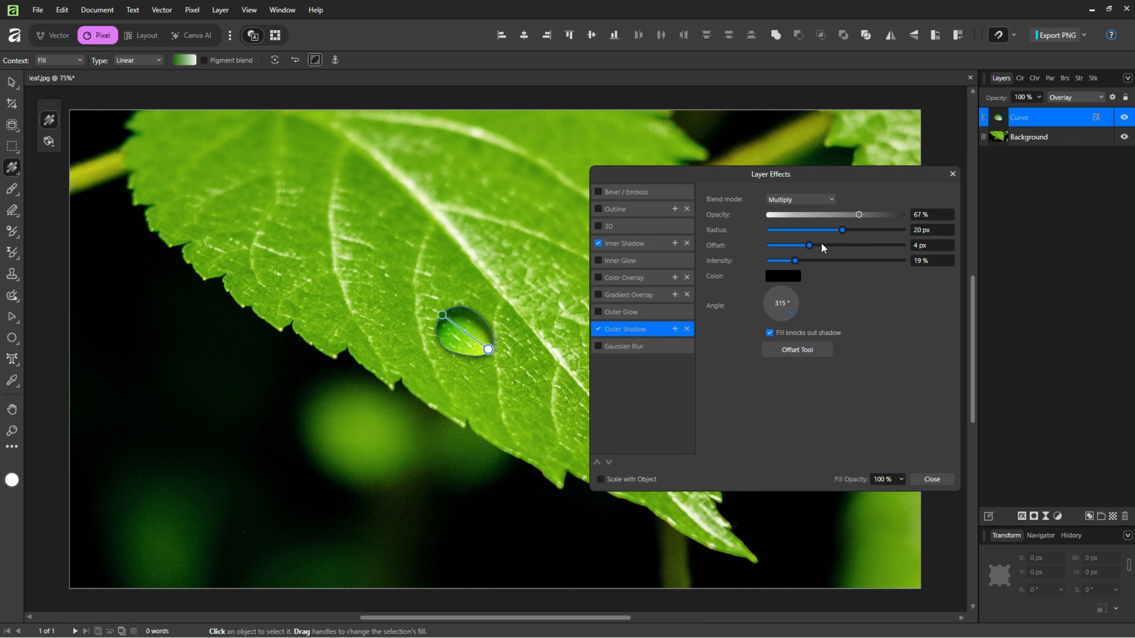
- Change the outer shadow's colour to a dark green and point its angle straight down
left_click(775, 279)
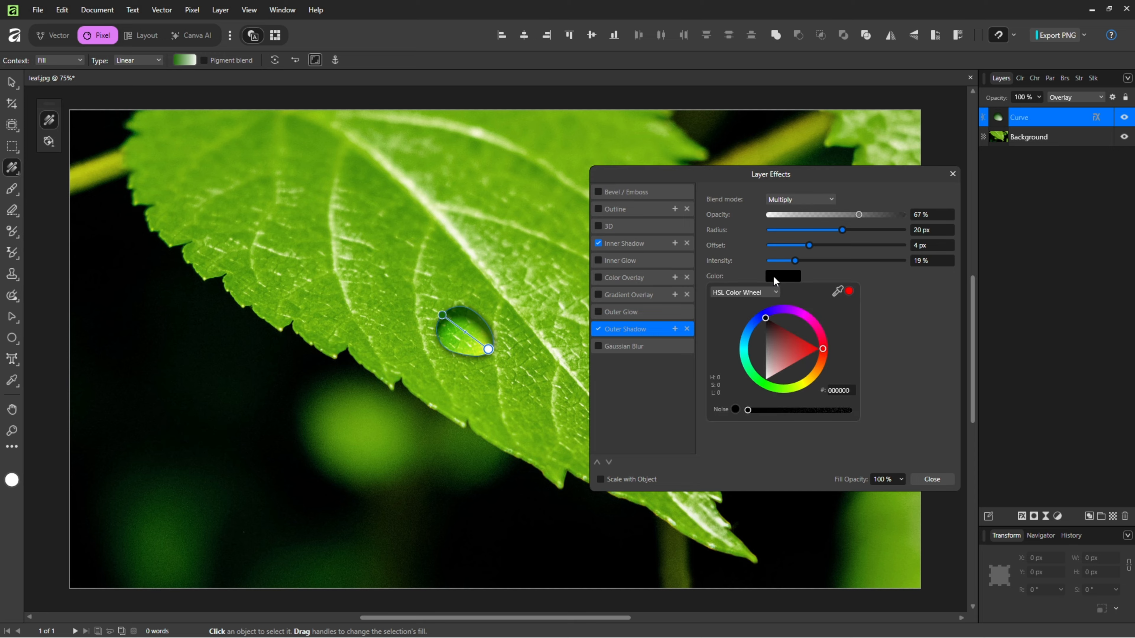
left_click(771, 386)
left_click_drag(808, 356, 815, 356)
left_click(943, 328)
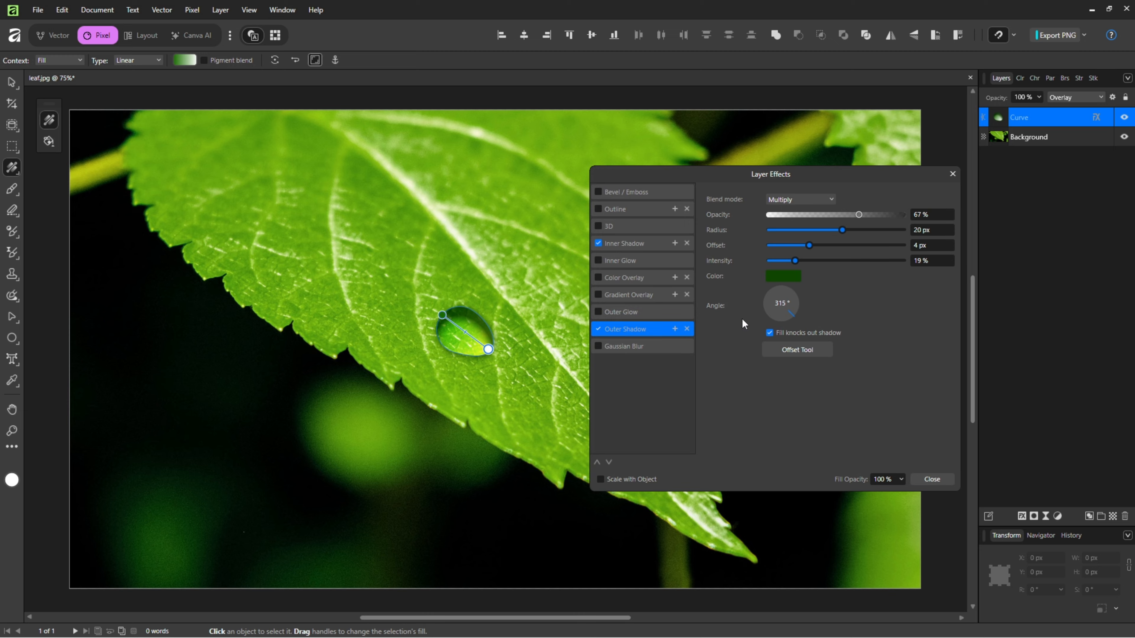
left_click(781, 321)
- Enable the Bevel / Emboss effect on the droplet with the Inner type
left_click(632, 197)
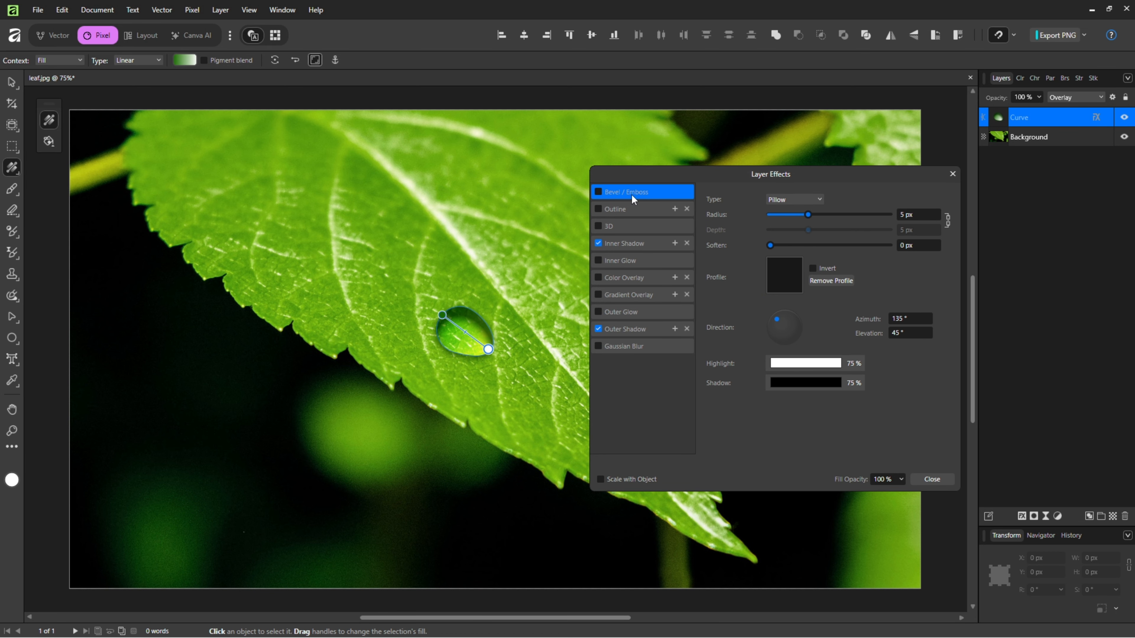
left_click(599, 192)
left_click(802, 203)
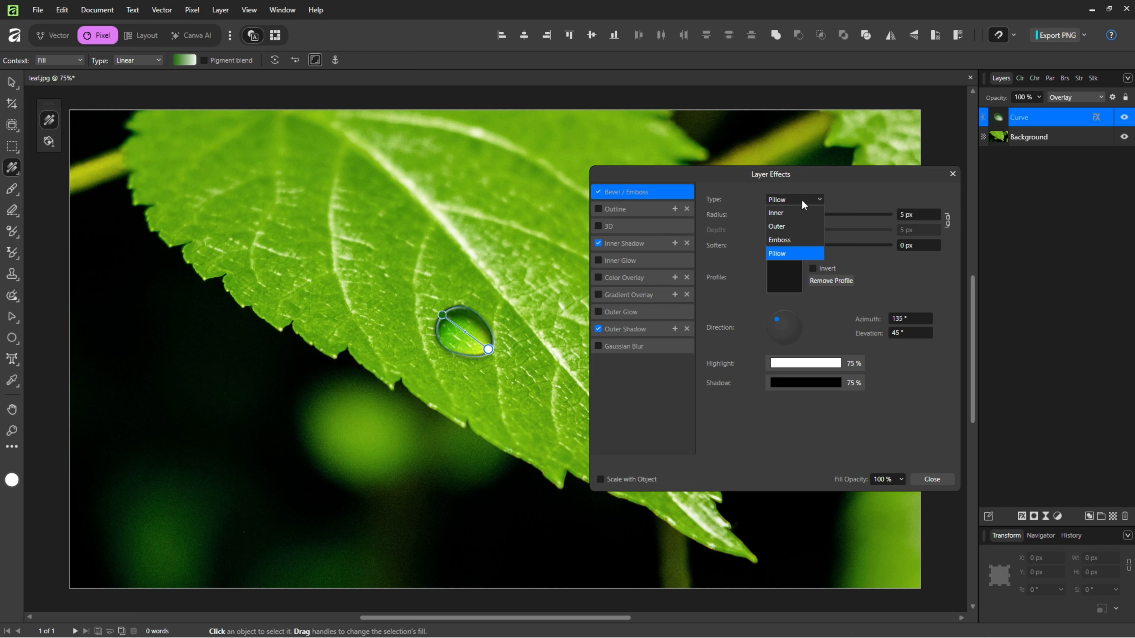
left_click(780, 213)
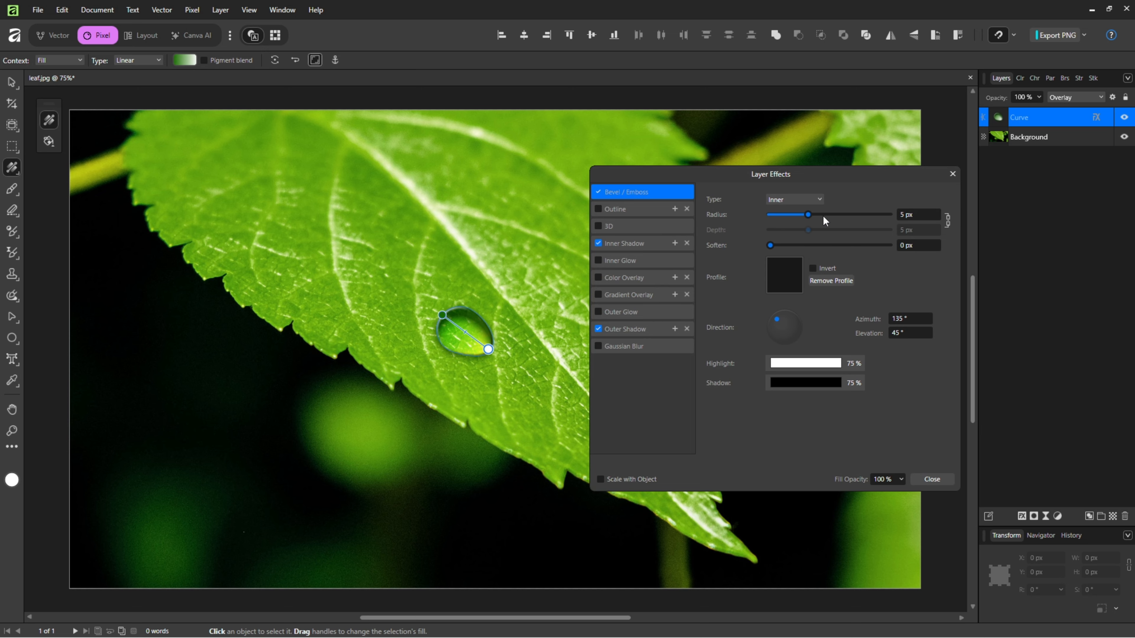
- Unlink the bevel's radius and depth, and set radius to 18 px, depth to 100 px and soften to 4 px
left_click_drag(808, 215, 907, 232)
left_click(947, 219)
left_click(774, 245)
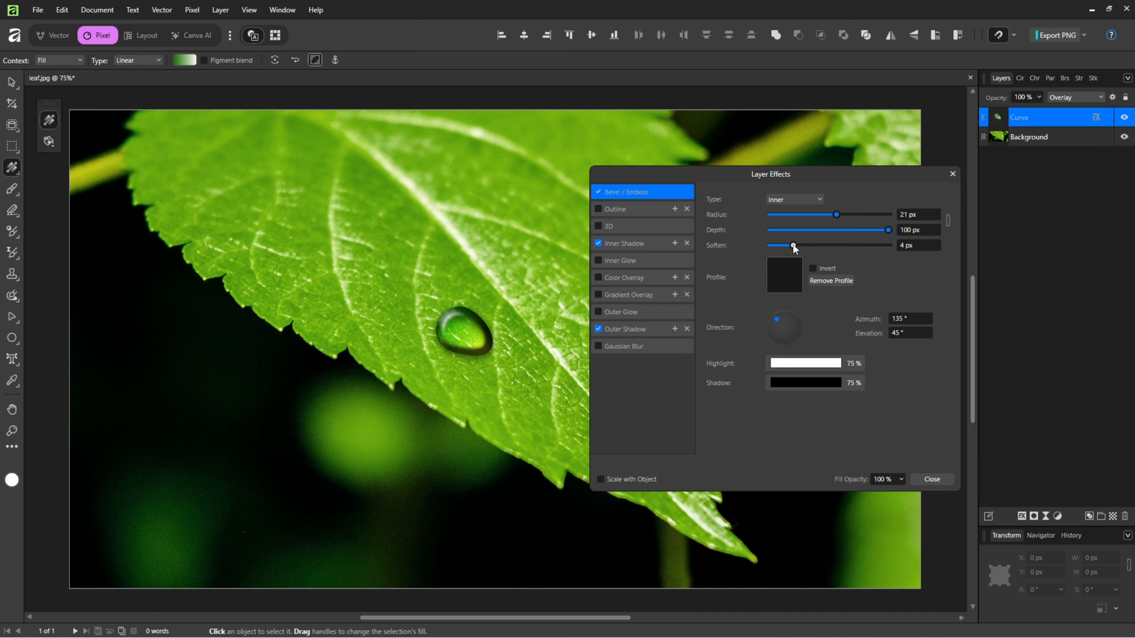
left_click_drag(795, 249, 795, 249)
left_click_drag(837, 215, 832, 214)
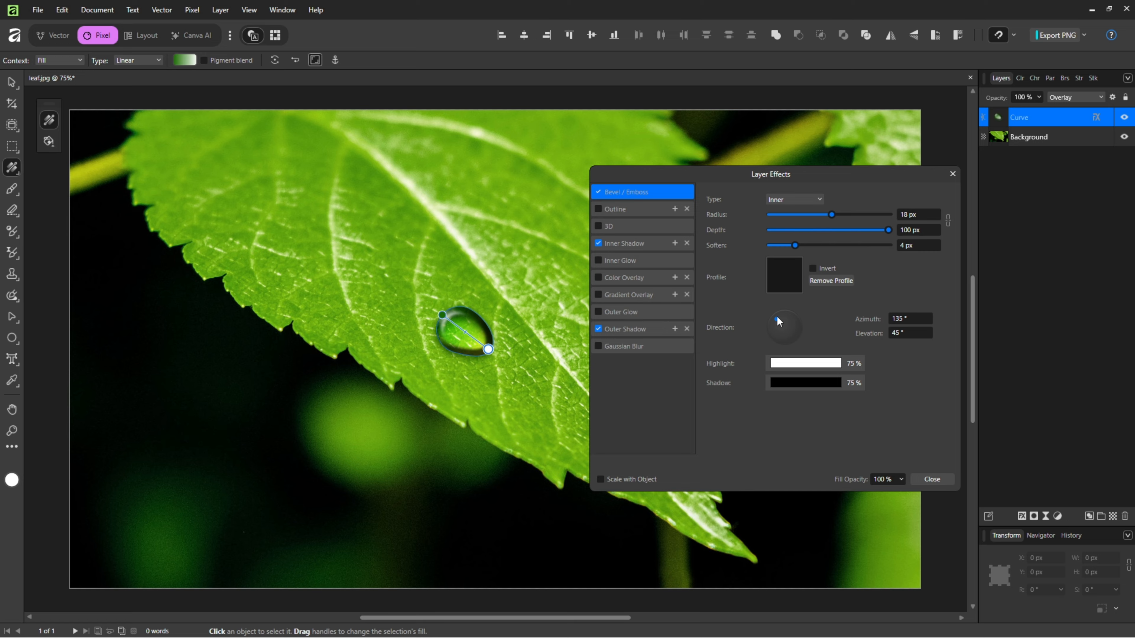
- Point the bevel's light to about 107° azimuth and 48° elevation, and raise its highlight opacity to 100%
left_click_drag(776, 317, 781, 317)
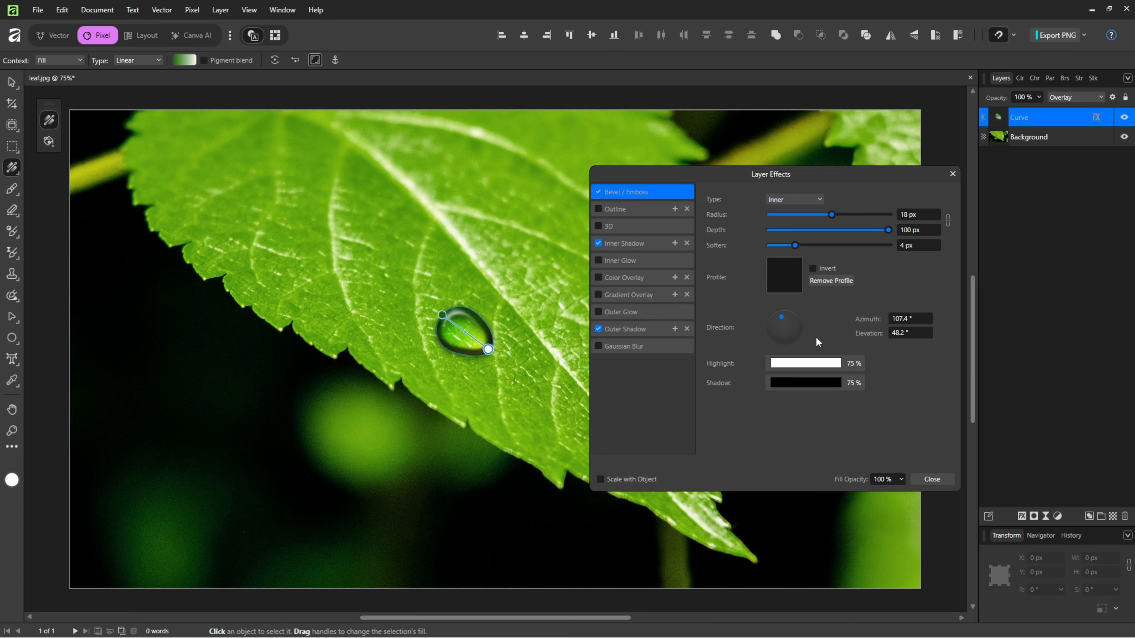
left_click(800, 364)
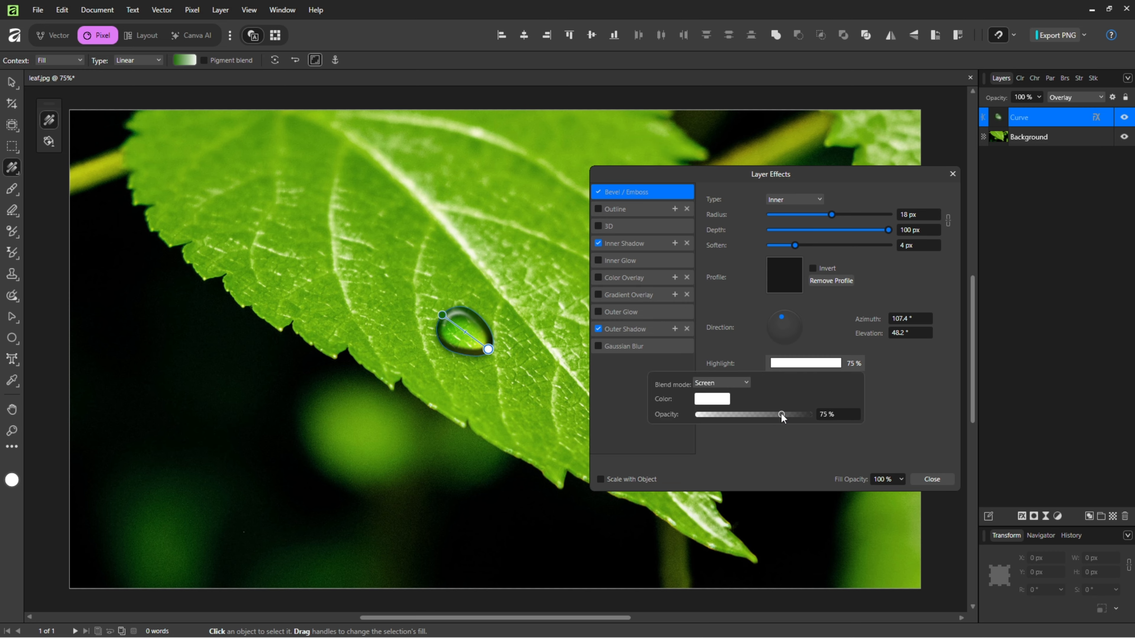
left_click_drag(781, 414, 844, 414)
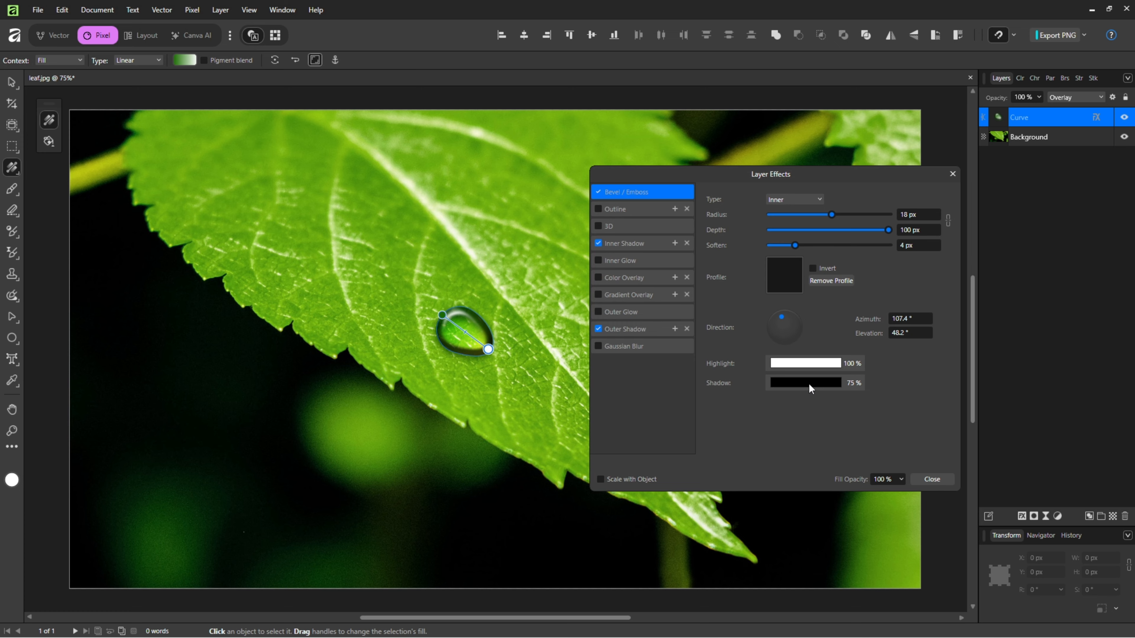
- Change the bevel's shadow colour to a dark green and lower its opacity to 23%
left_click(808, 383)
left_click(722, 417)
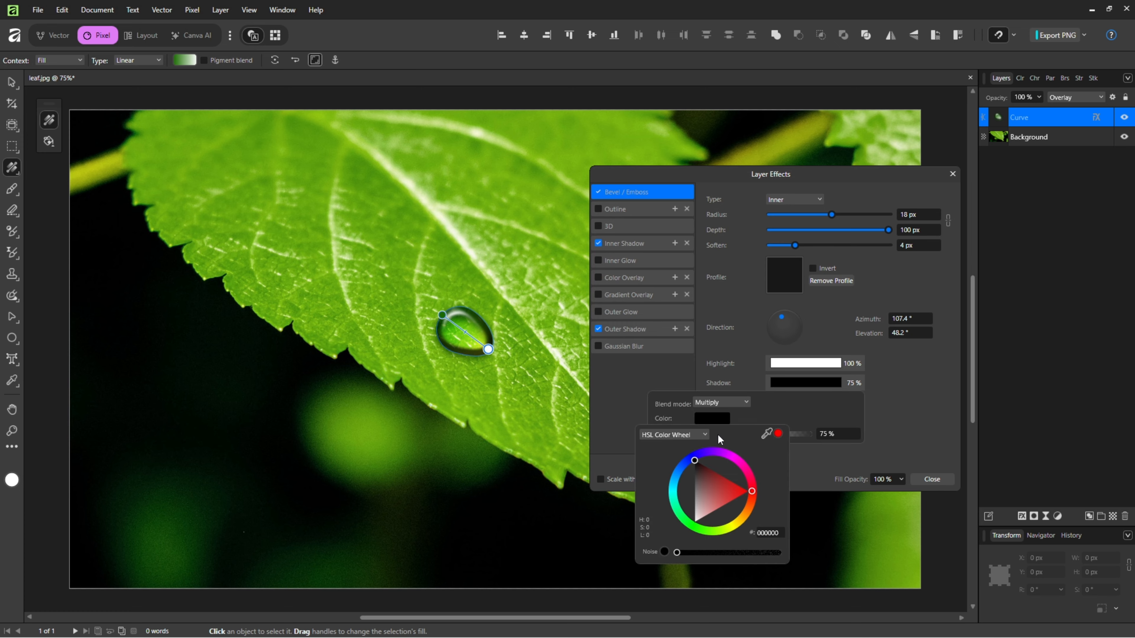
left_click(701, 530)
left_click_drag(718, 502, 744, 501)
left_click(808, 414)
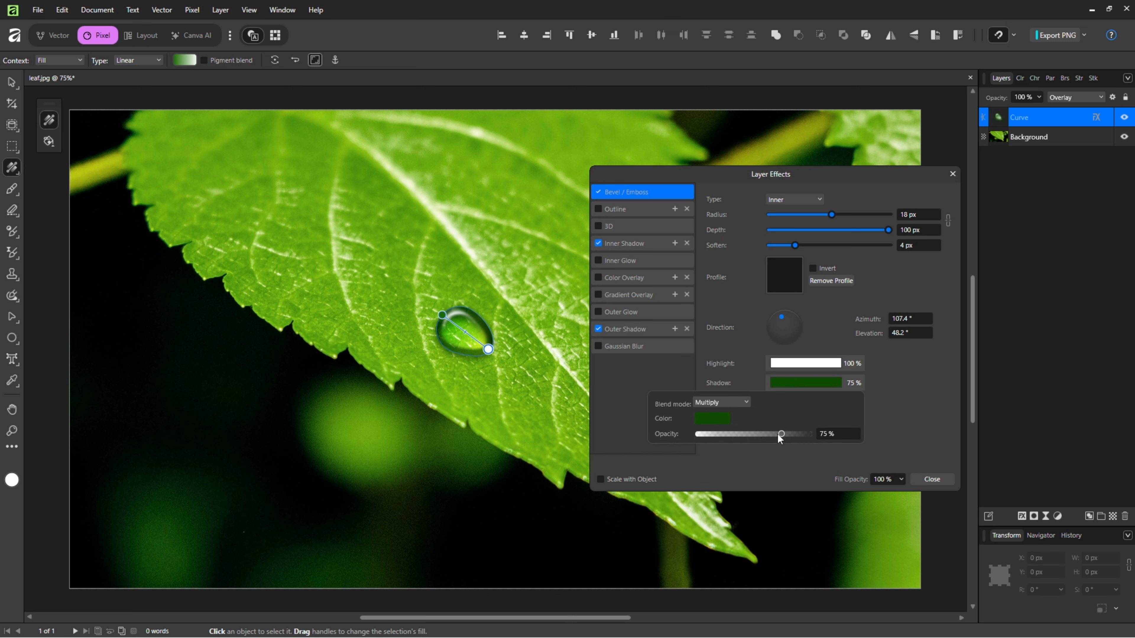
left_click_drag(785, 434, 730, 427)
left_click(913, 376)
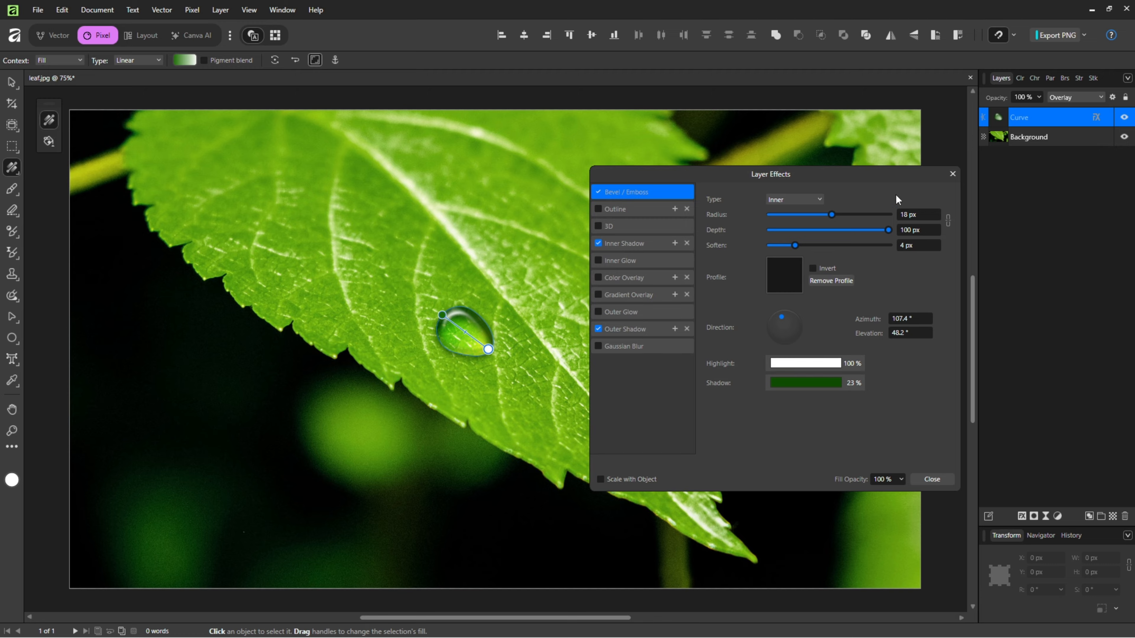
- Review the inner and outer shadow settings, make the effects scale with the object, and close the effects and deselect the droplet
left_click(649, 247)
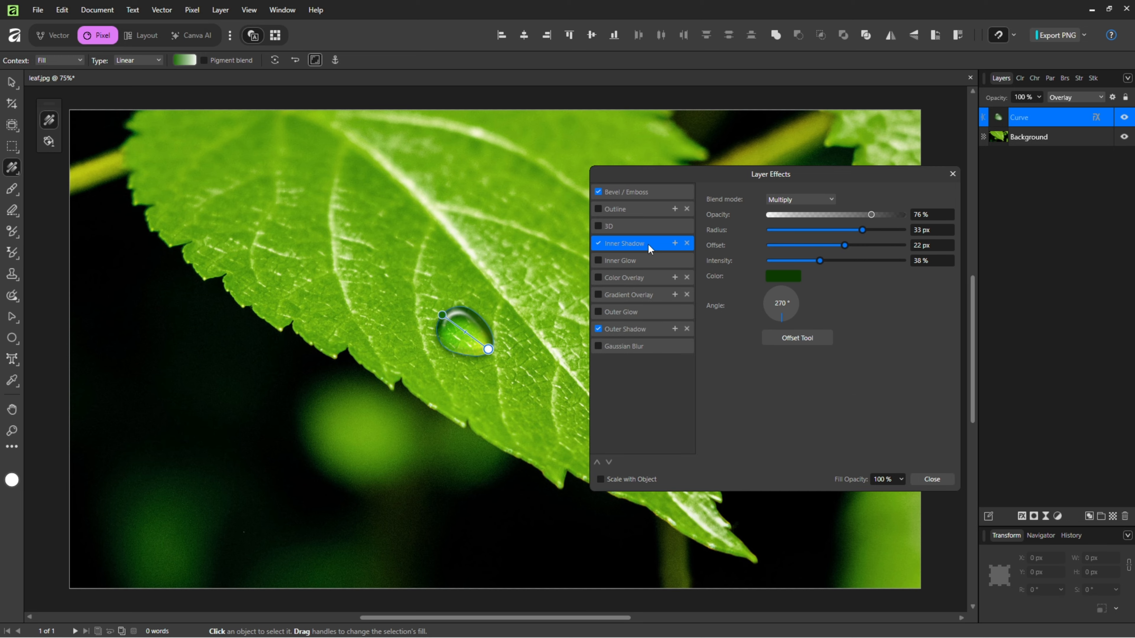
left_click(629, 328)
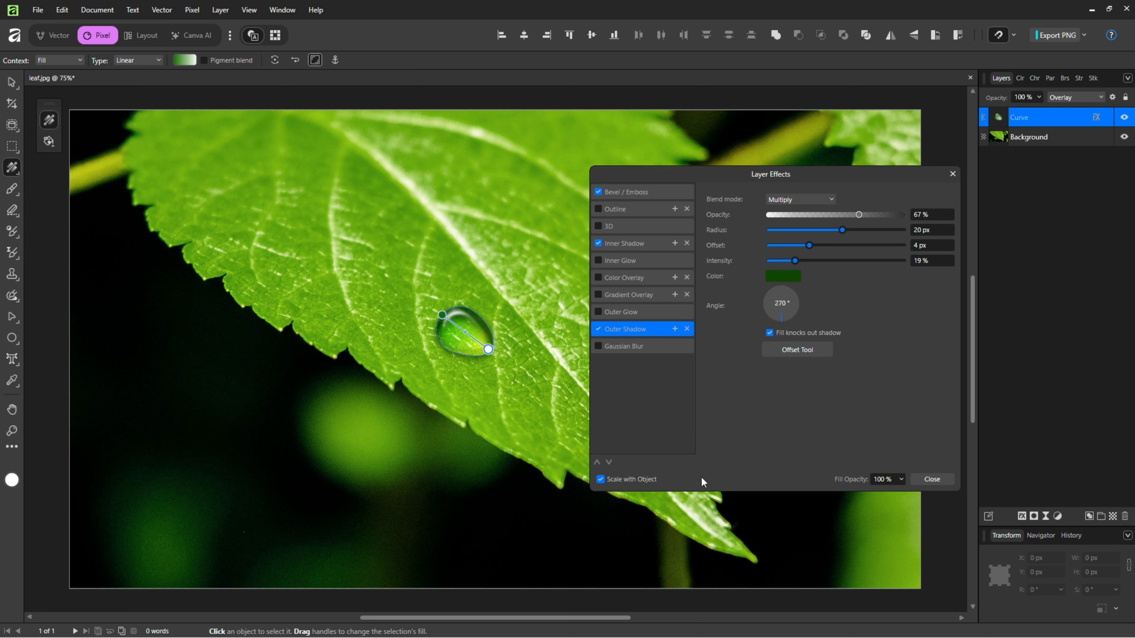
left_click(938, 480)
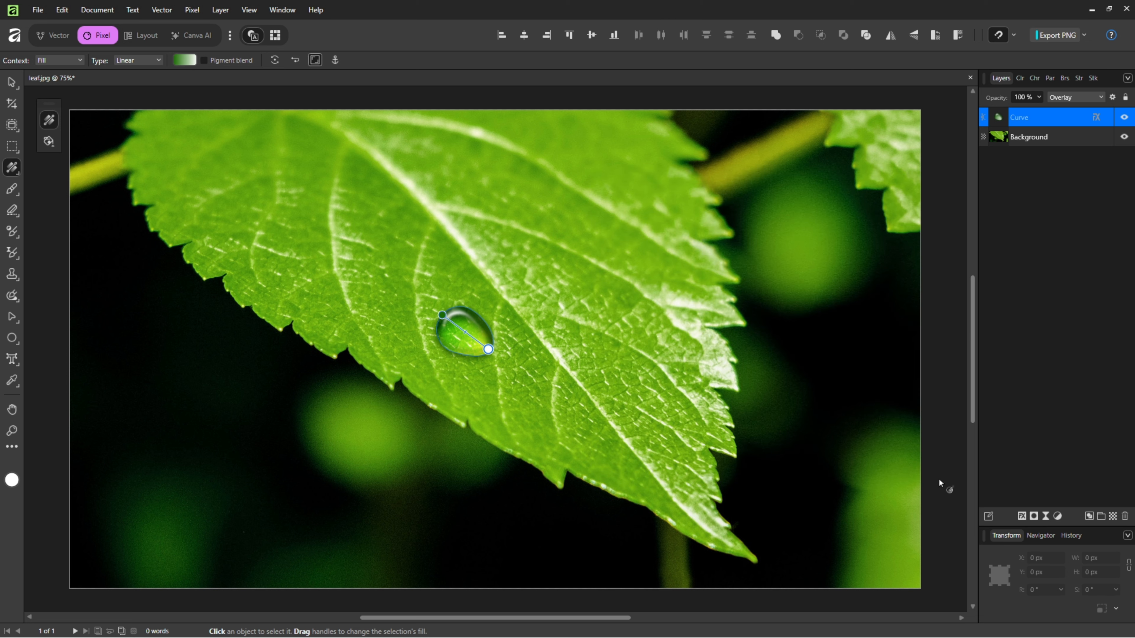
left_click(936, 392)
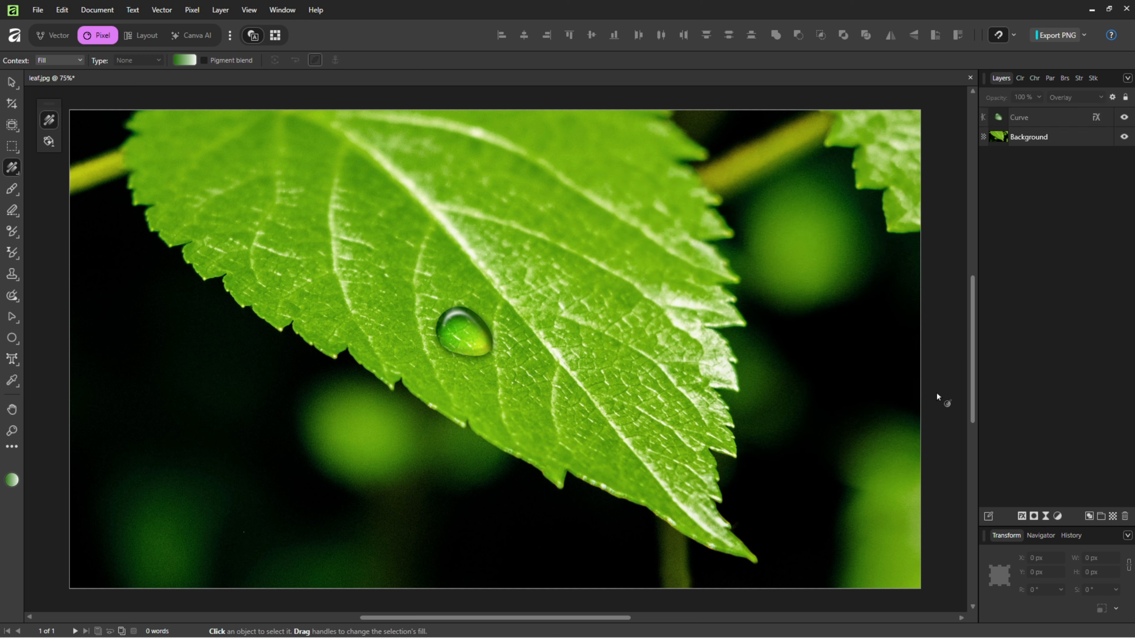
- Refine the droplet's inner shadow to 47 px radius, 32 px offset and 28% intensity, and deselect the droplet
left_click(1097, 117)
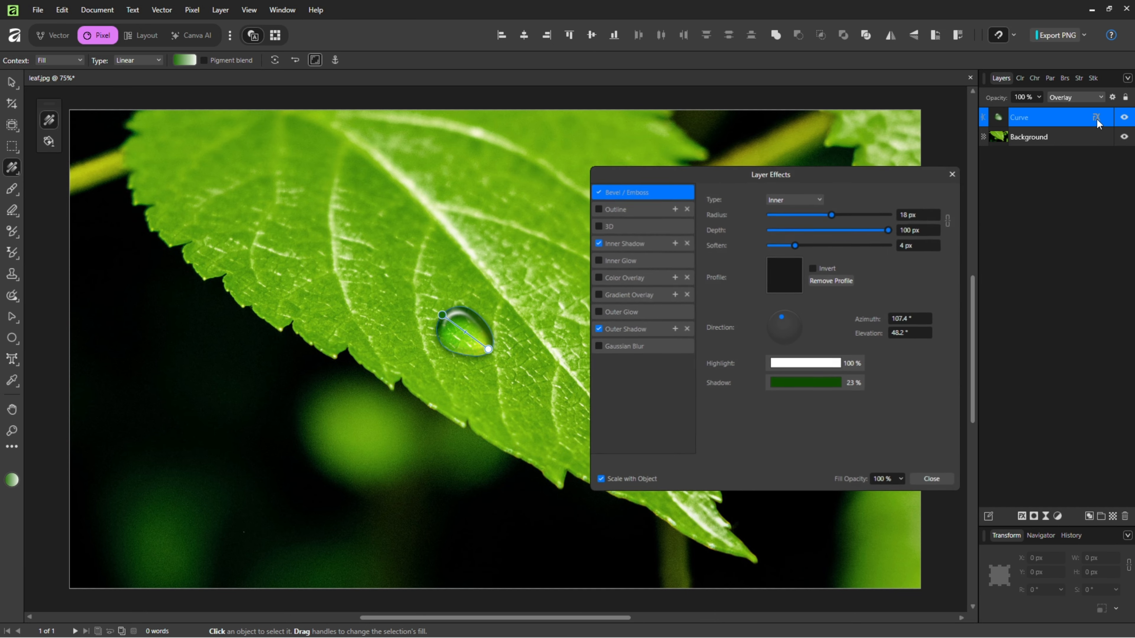
left_click(679, 243)
left_click_drag(851, 229, 809, 261)
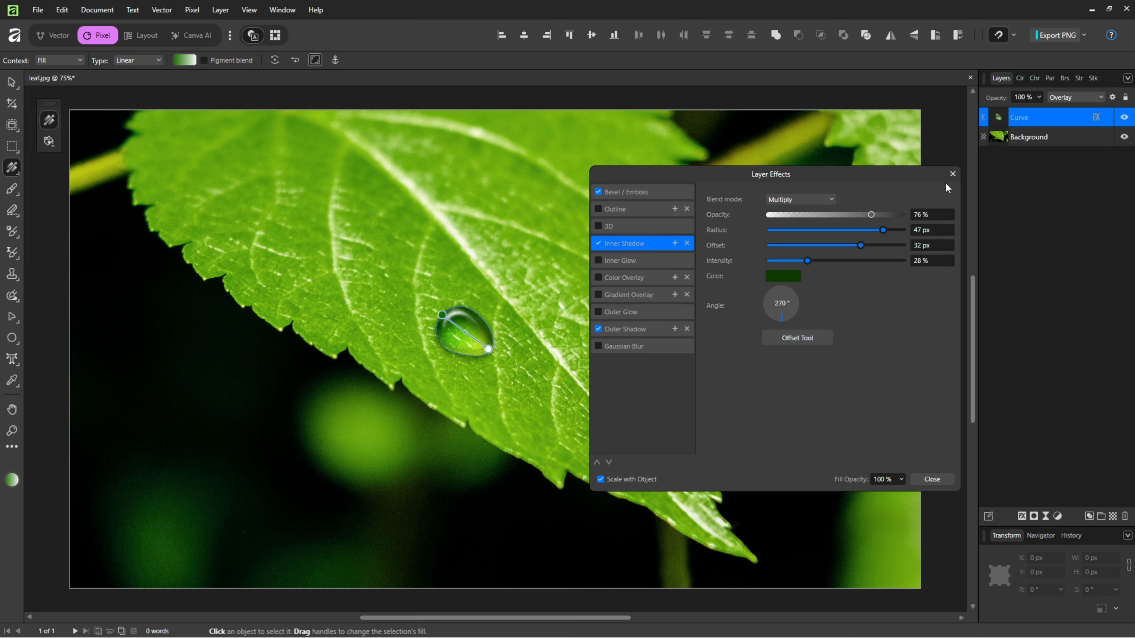
left_click(952, 175)
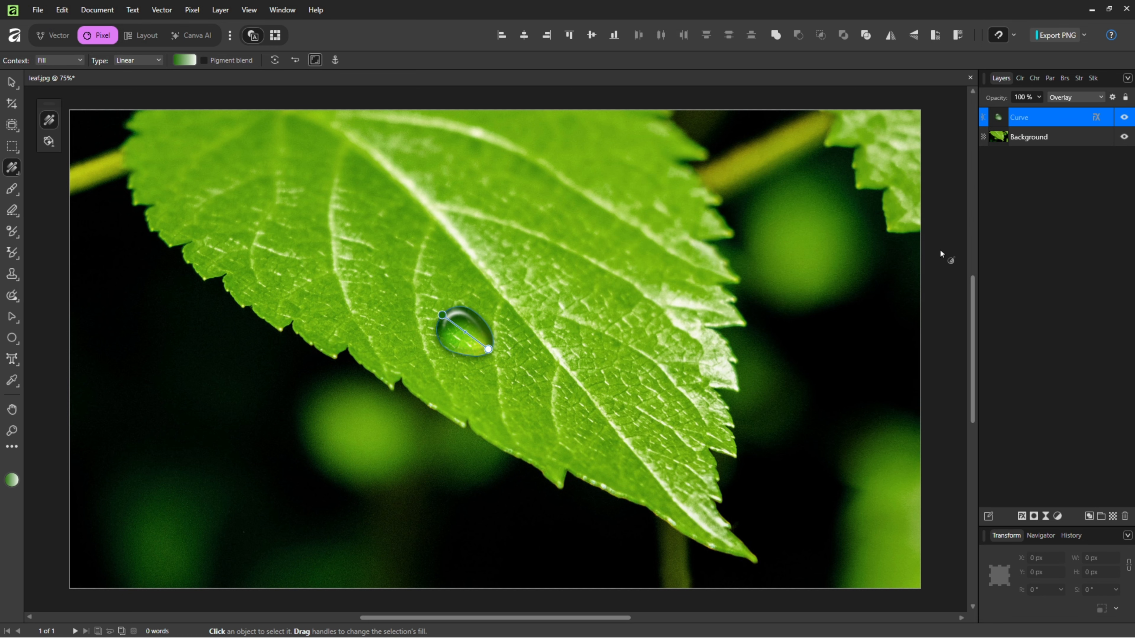
left_click(940, 271)
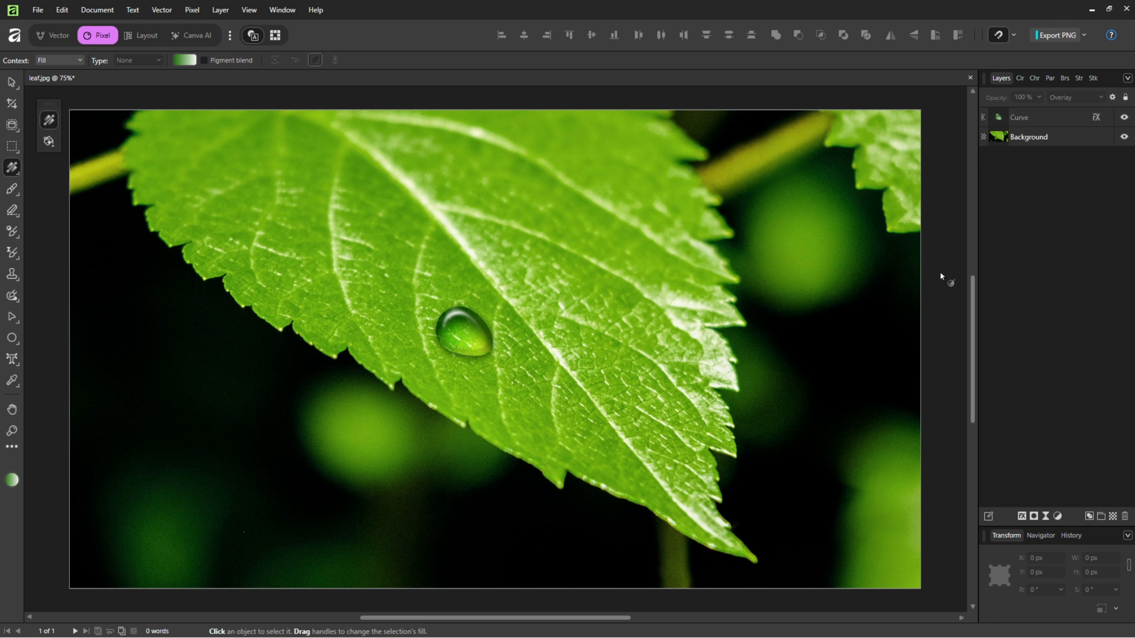